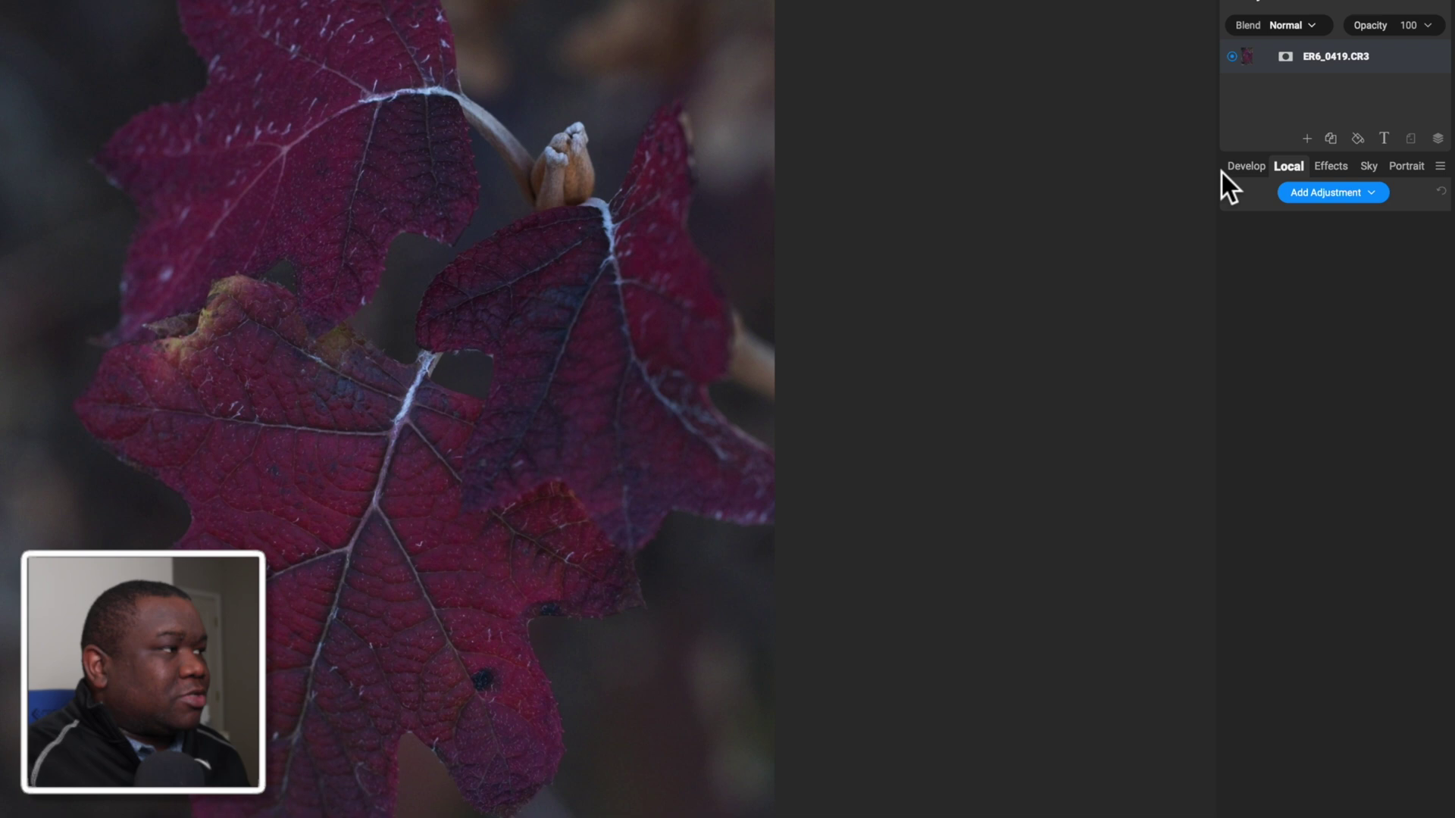
Step: Show the Develop settings for ER6_0419.CR3 and compare them with the unedited original
{"action": "left_click", "coordinate": [1229, 169]}
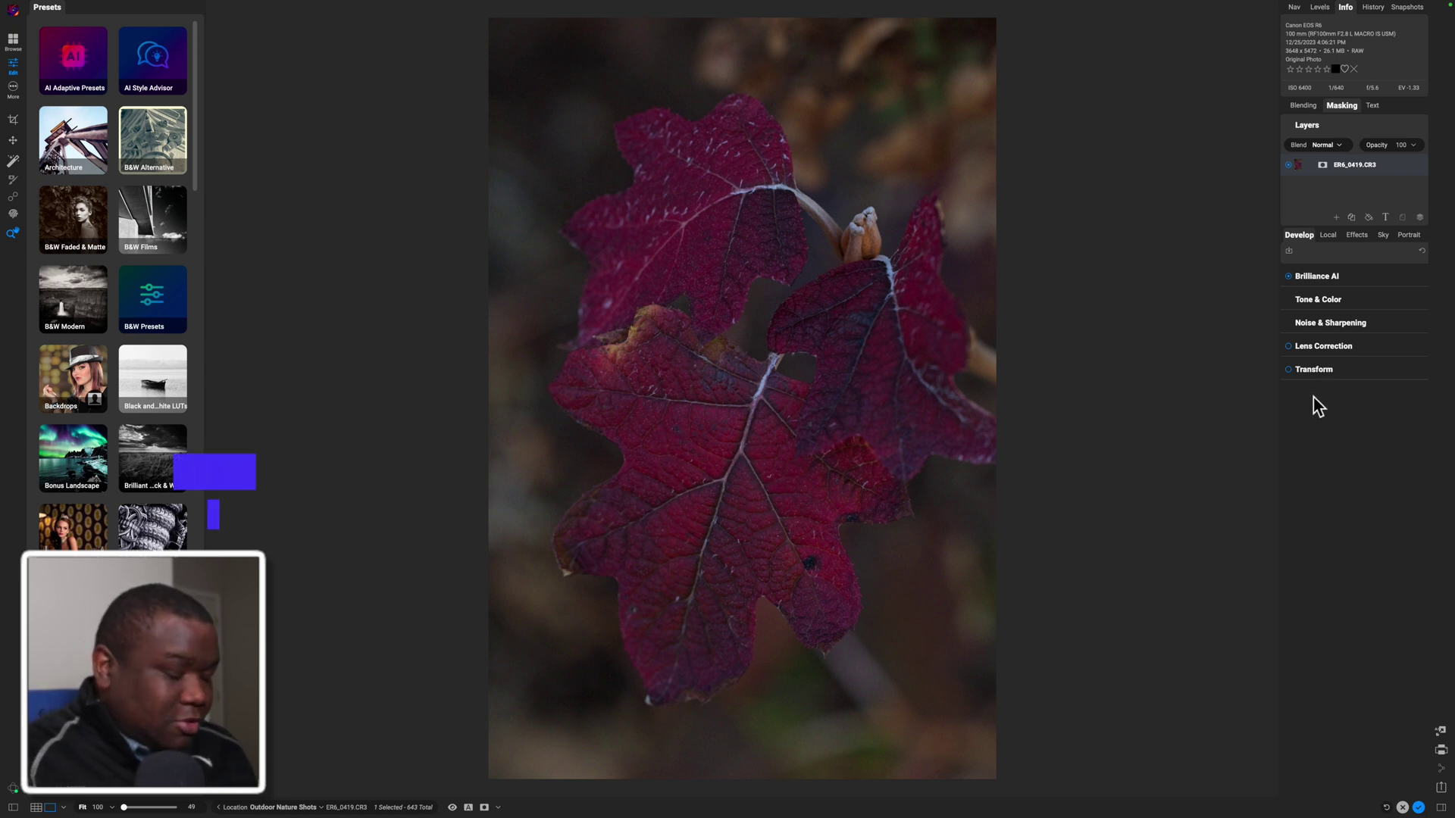
{"action": "key", "text": "backslash"}
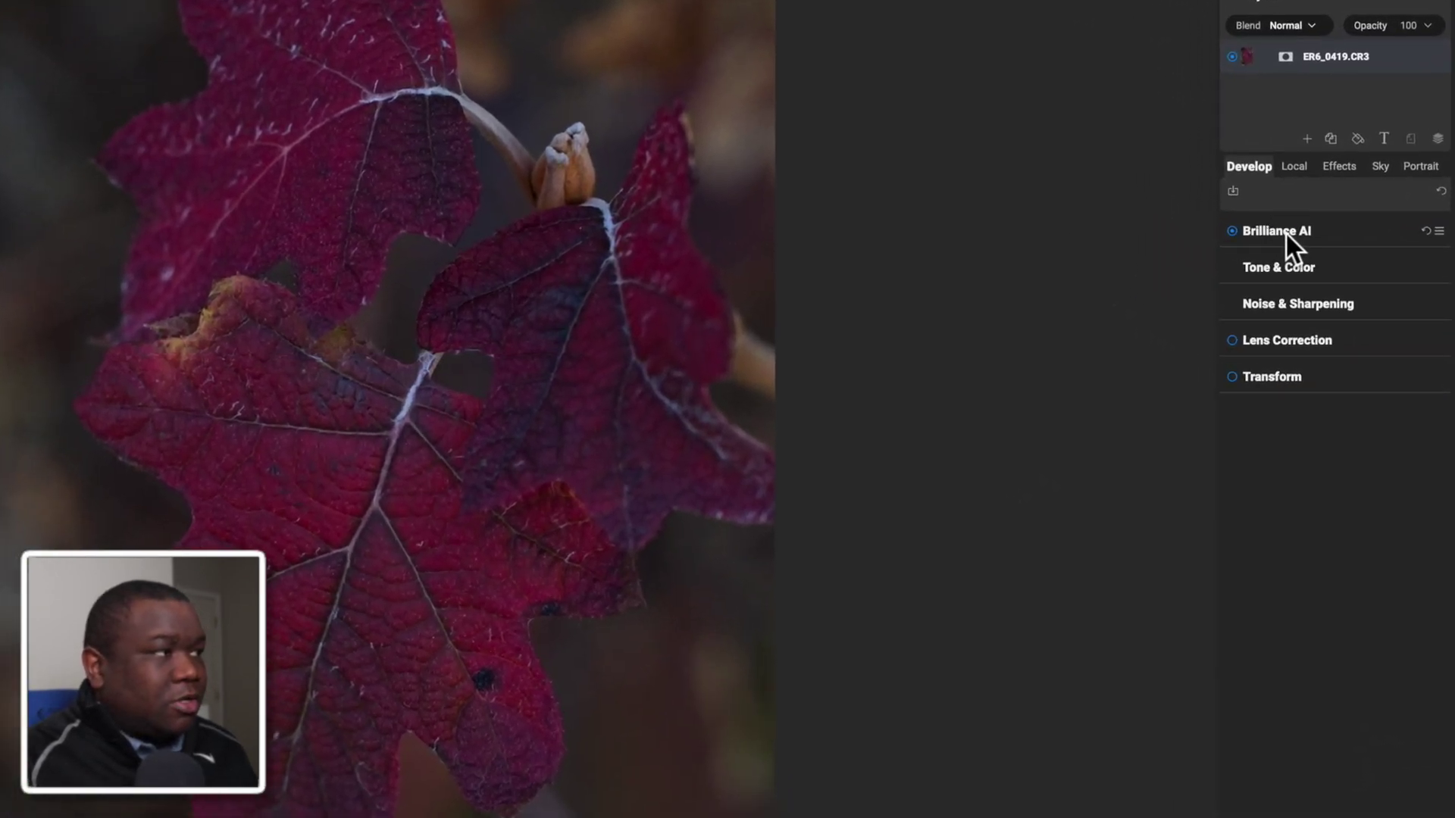
Step: Set Brilliance AI Amount to 92 and expand its Local Adjustments to show Flora at 25
{"action": "left_click", "coordinate": [1285, 233]}
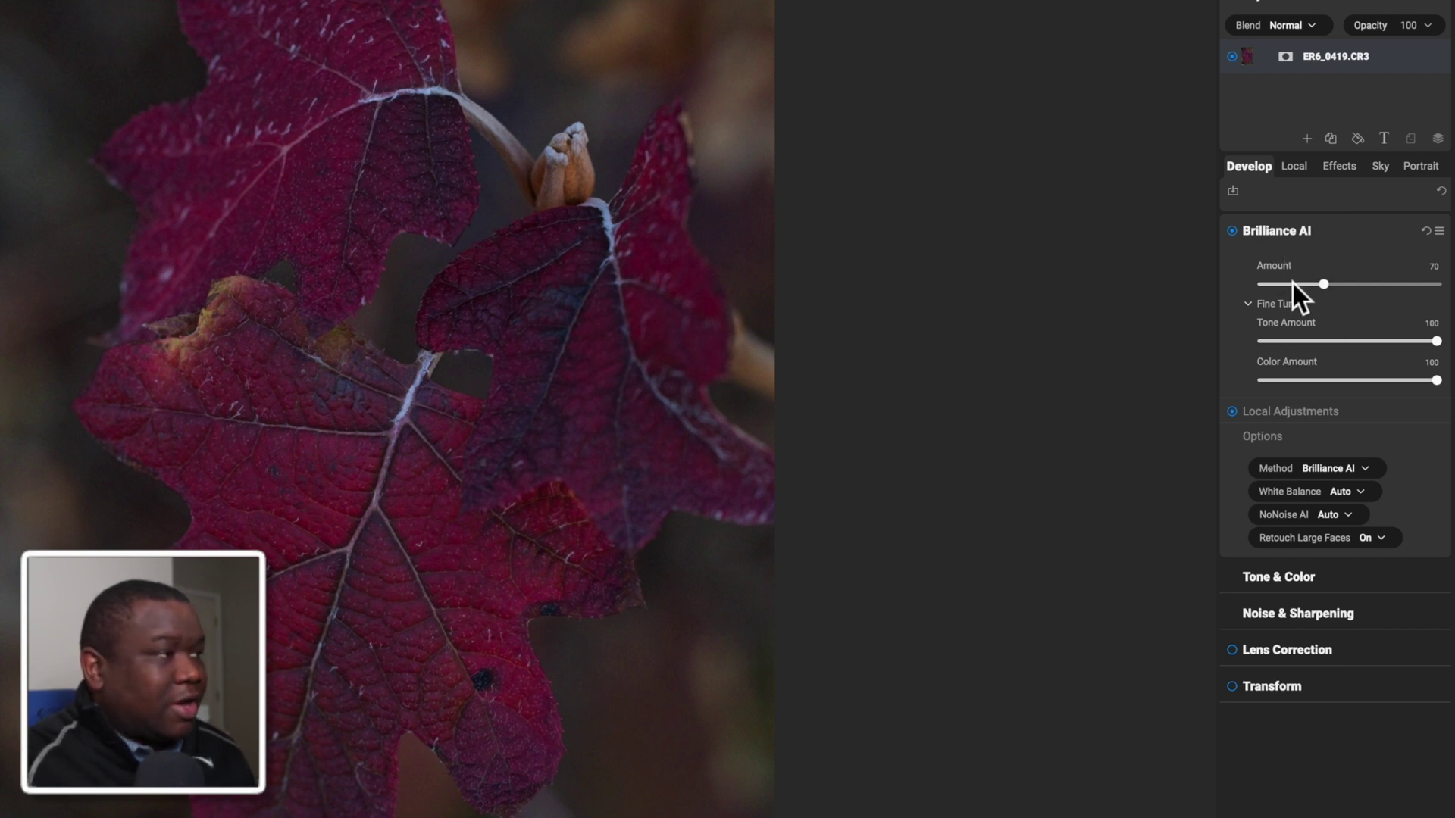
{"action": "mouse_move", "coordinate": [1322, 285]}
{"action": "left_mouse_down"}
{"action": "mouse_move", "coordinate": [1365, 288]}
{"action": "mouse_move", "coordinate": [1345, 291]}
{"action": "left_mouse_up"}
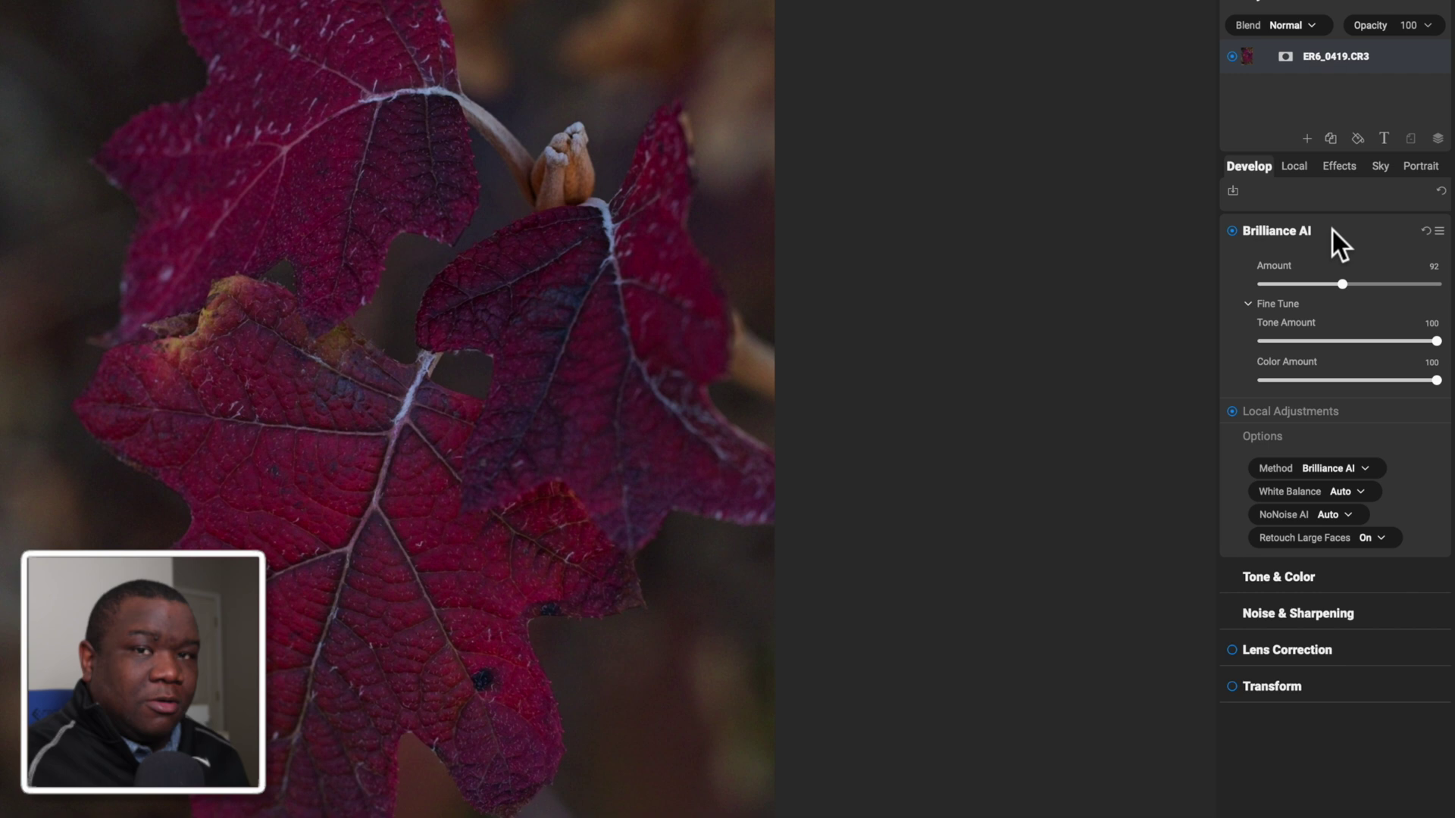
{"action": "left_click", "coordinate": [1266, 419]}
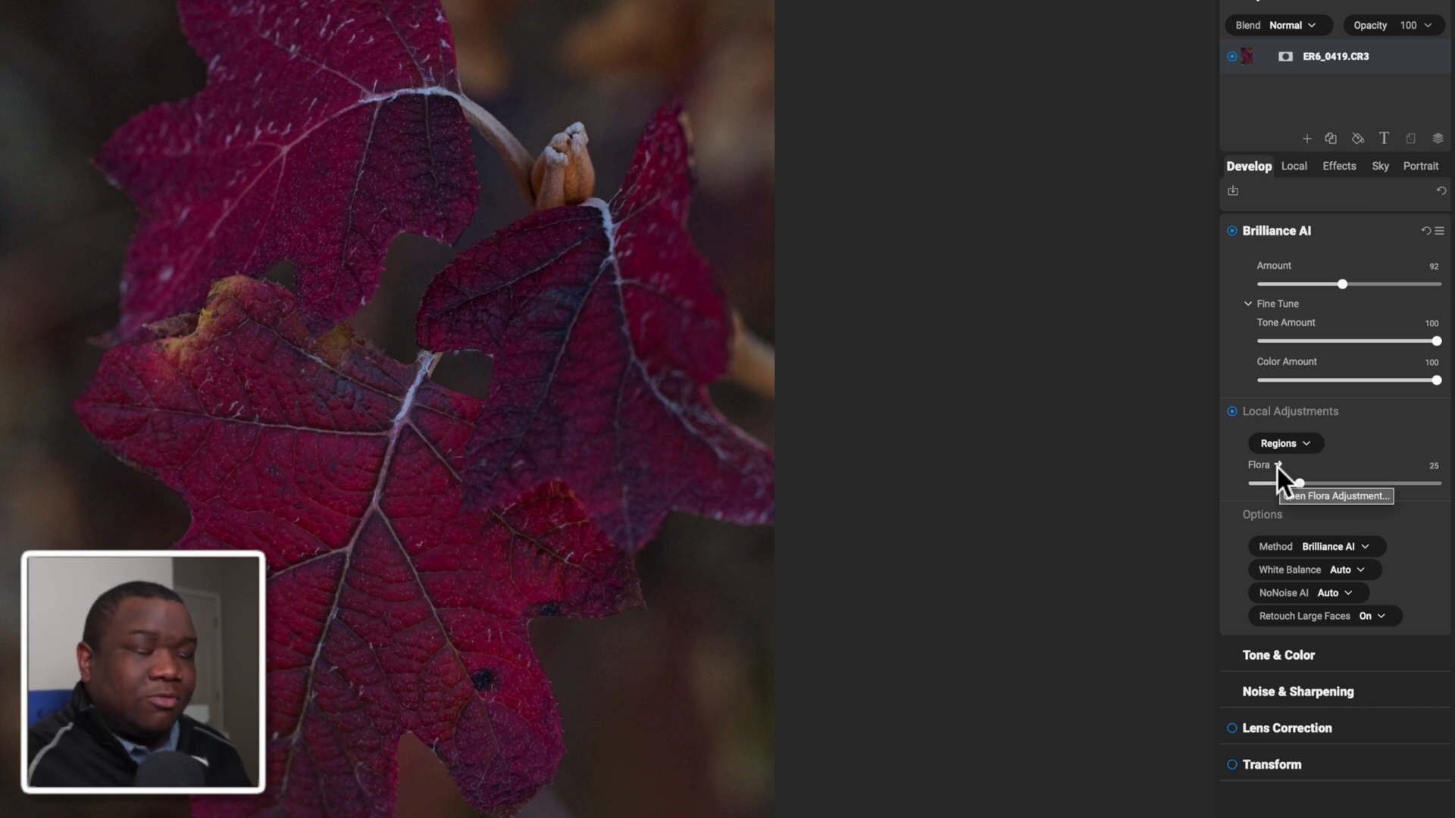
Step: Open Brilliance AI – Flora as a local layer to review Opacity 25, Highlights -10, Shadows 5, Structure 20
{"action": "left_click", "coordinate": [1284, 165]}
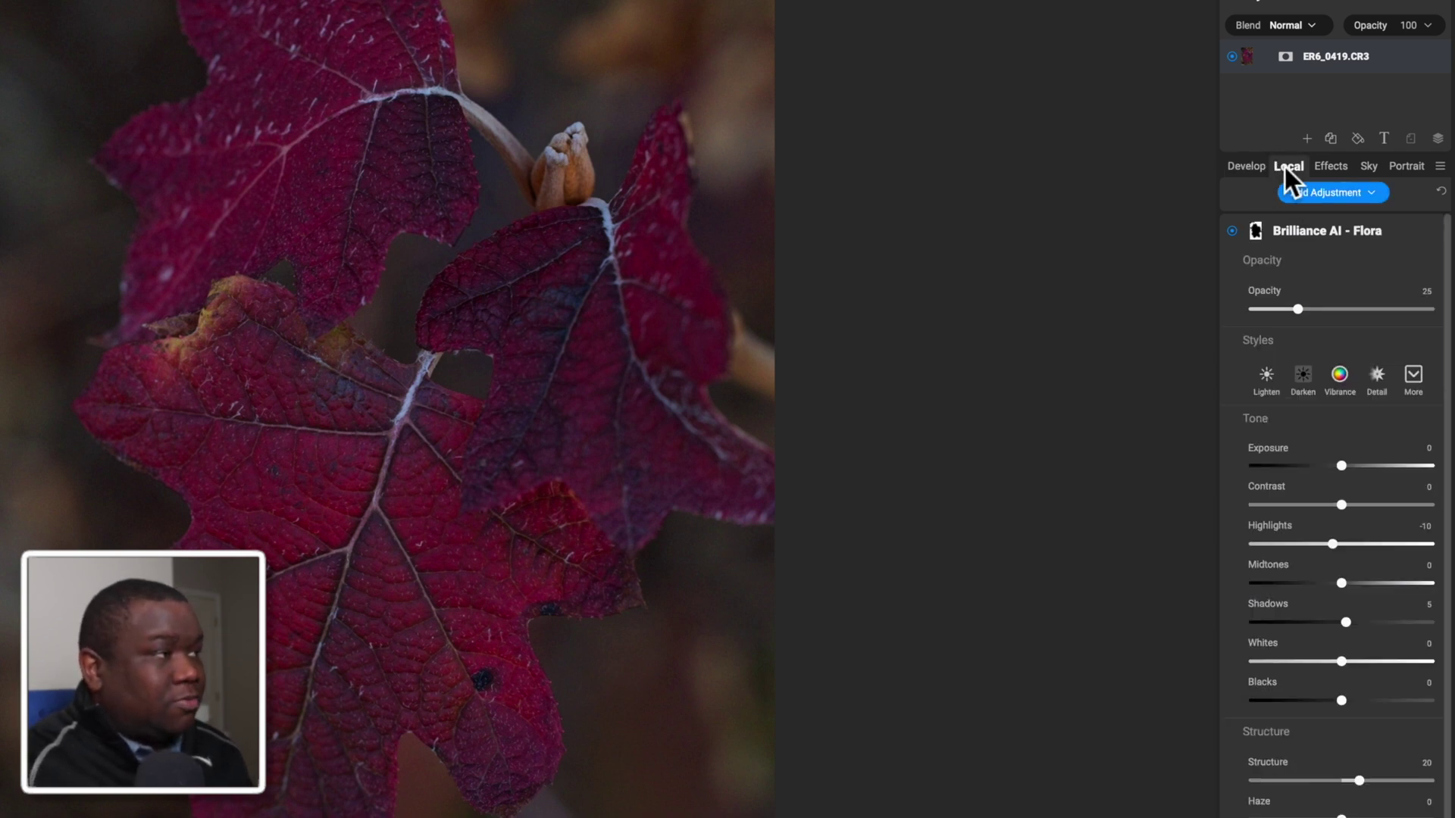
{"action": "left_click", "coordinate": [1358, 231]}
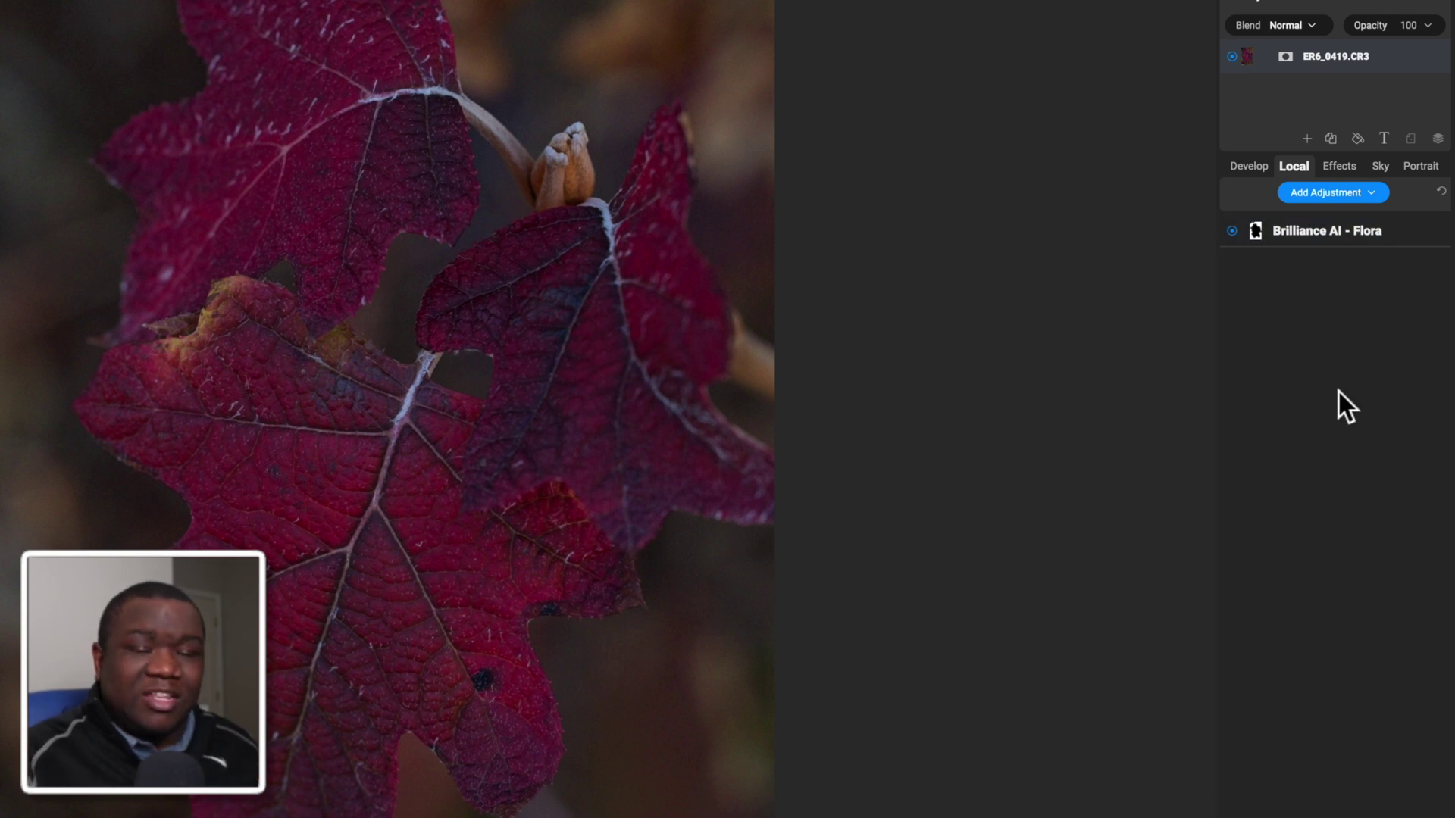
{"action": "left_click", "coordinate": [1315, 241]}
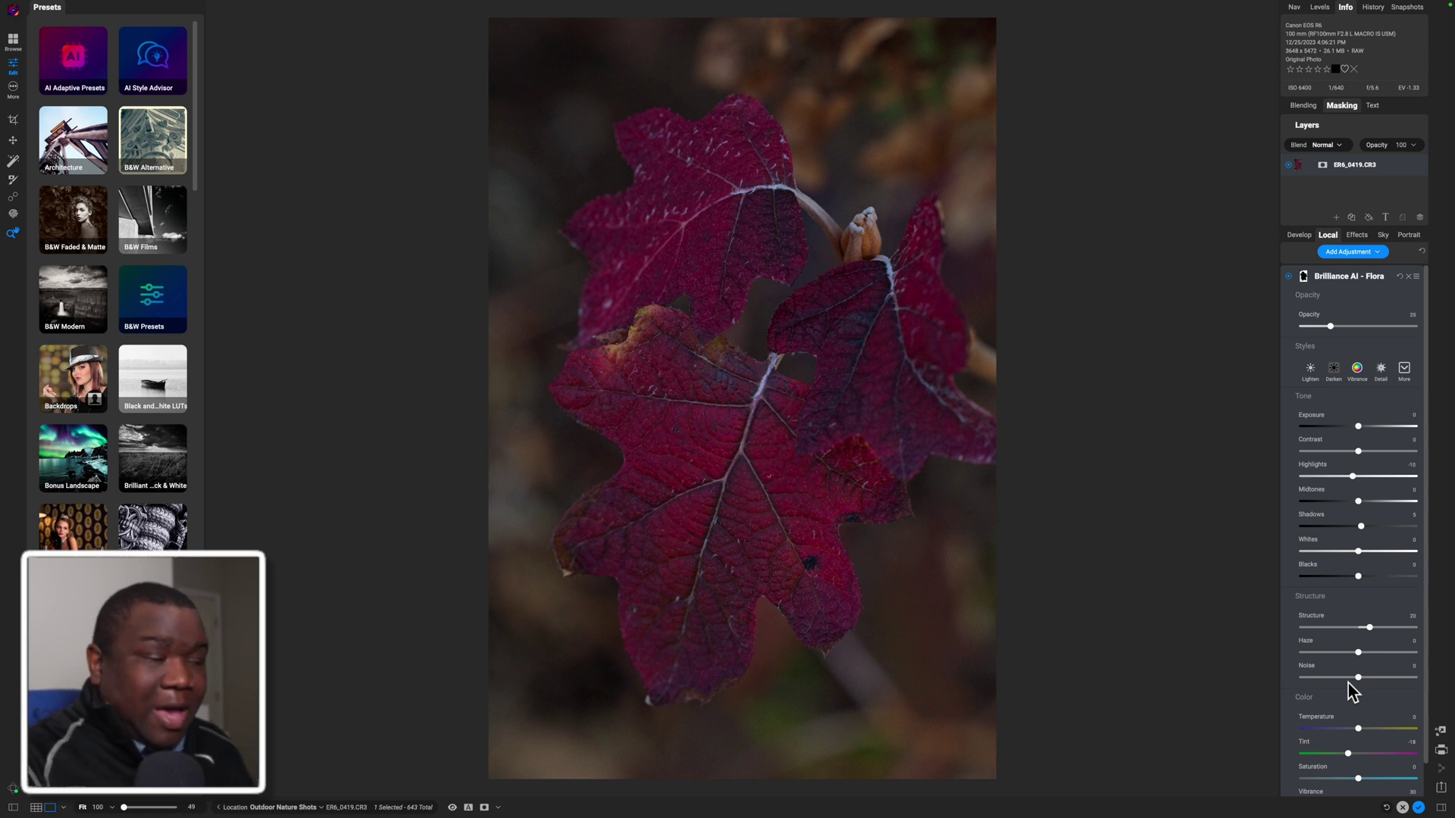
Step: Turn off the Brilliance AI – Flora adjustment and collapse its settings
{"action": "left_click", "coordinate": [1289, 278]}
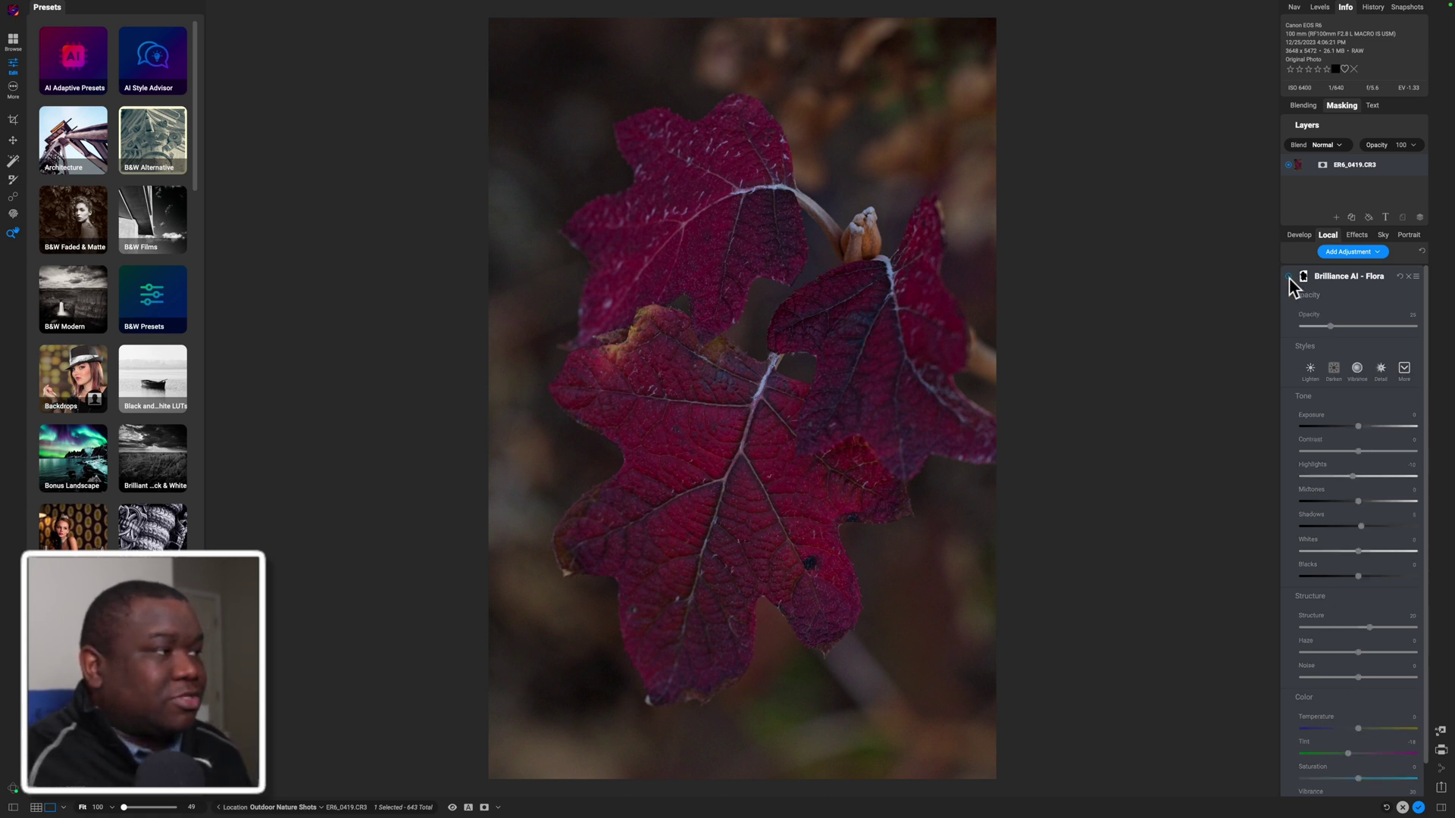
{"action": "left_click", "coordinate": [1332, 279]}
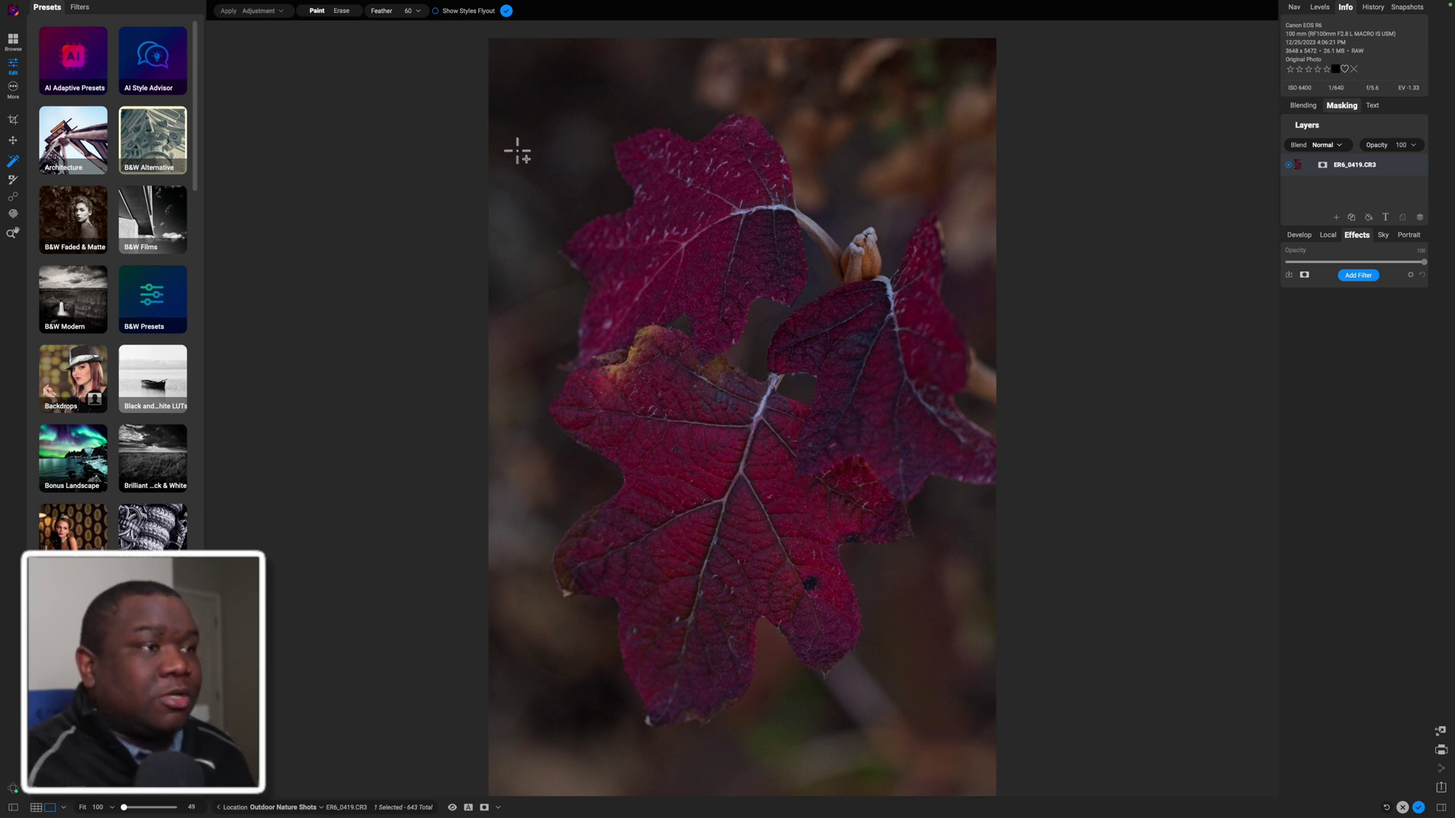
Step: Mask the three leaves with Super Select AI and attach a new Adjustment layer to the selection
{"action": "left_click_drag", "start_coordinate": [515, 95], "coordinate": [1022, 735]}
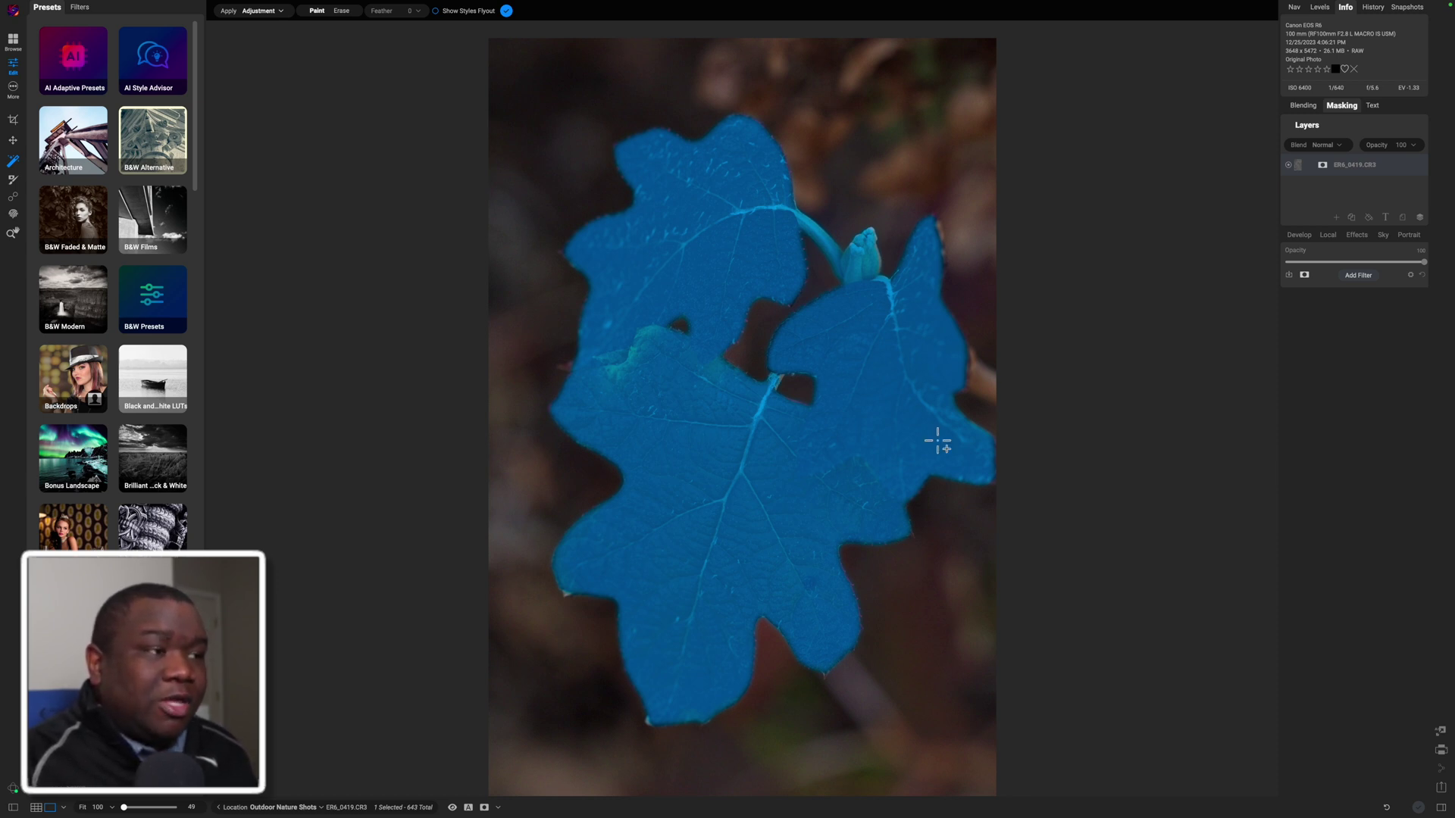
{"action": "right_click", "coordinate": [668, 242]}
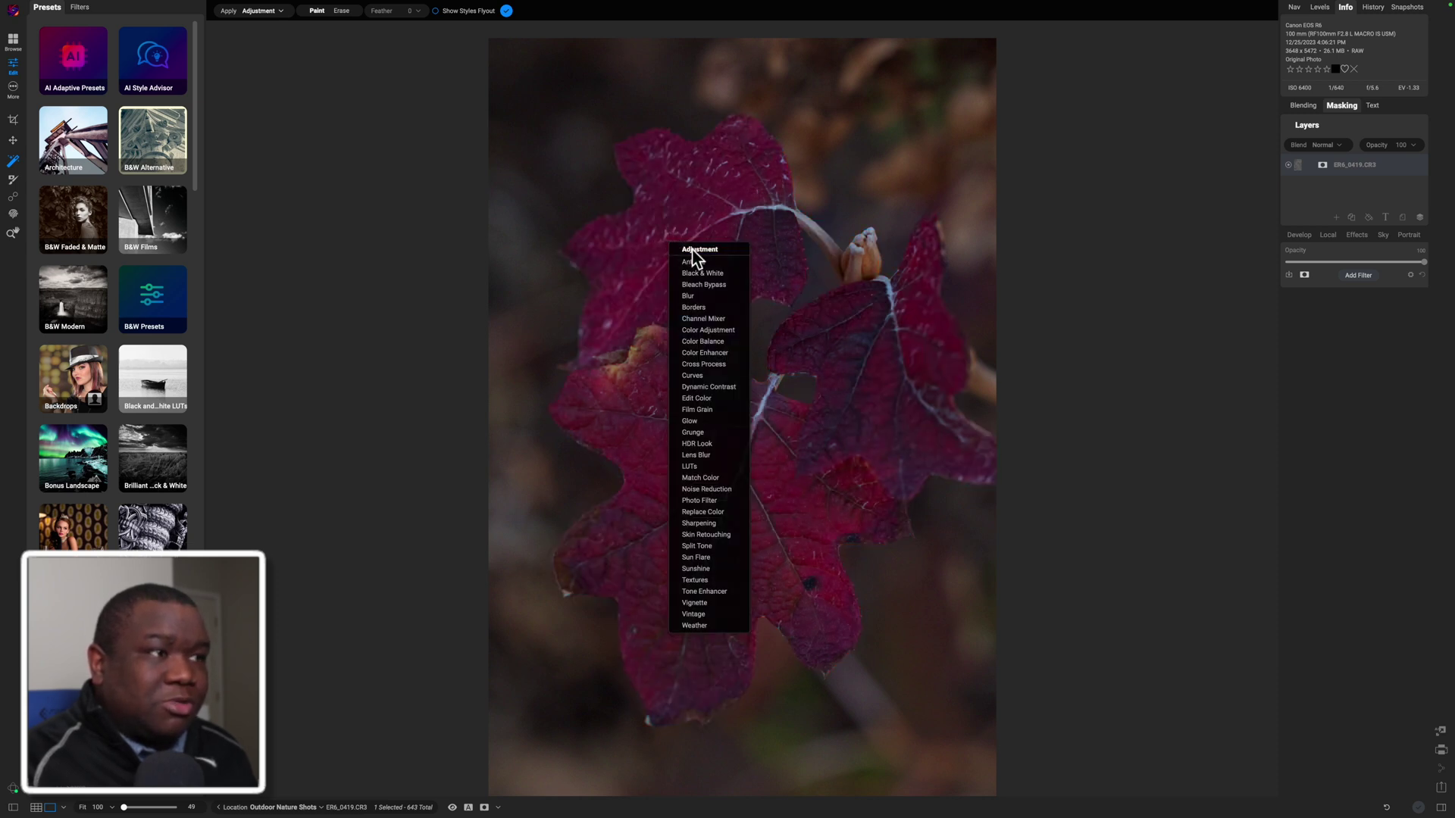
{"action": "left_click", "coordinate": [692, 250]}
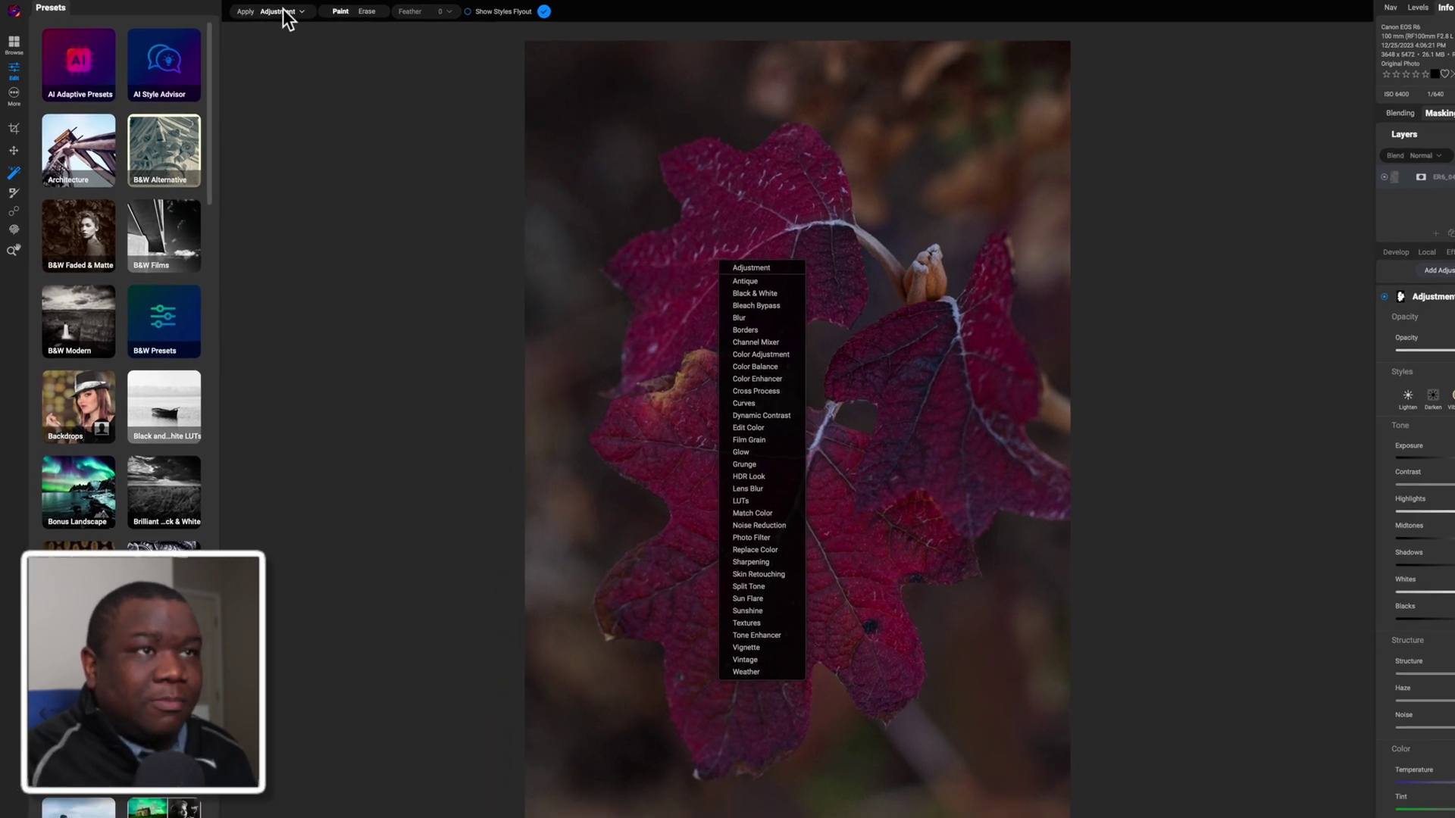
{"action": "left_click", "coordinate": [275, 10]}
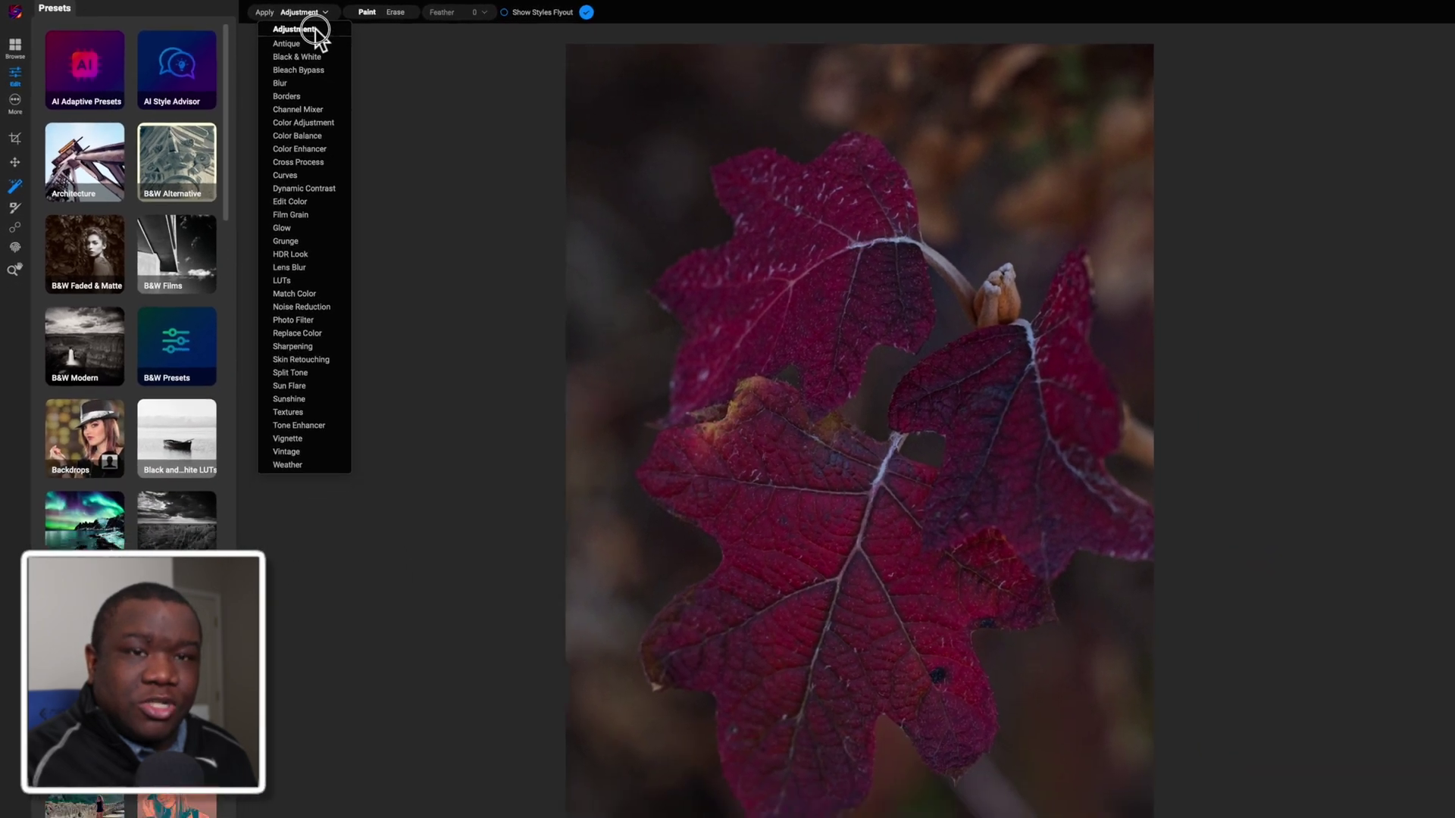
Step: Apply an Adjustment to the masked leaves with Exposure raised to 0.35
{"action": "left_click", "coordinate": [307, 30]}
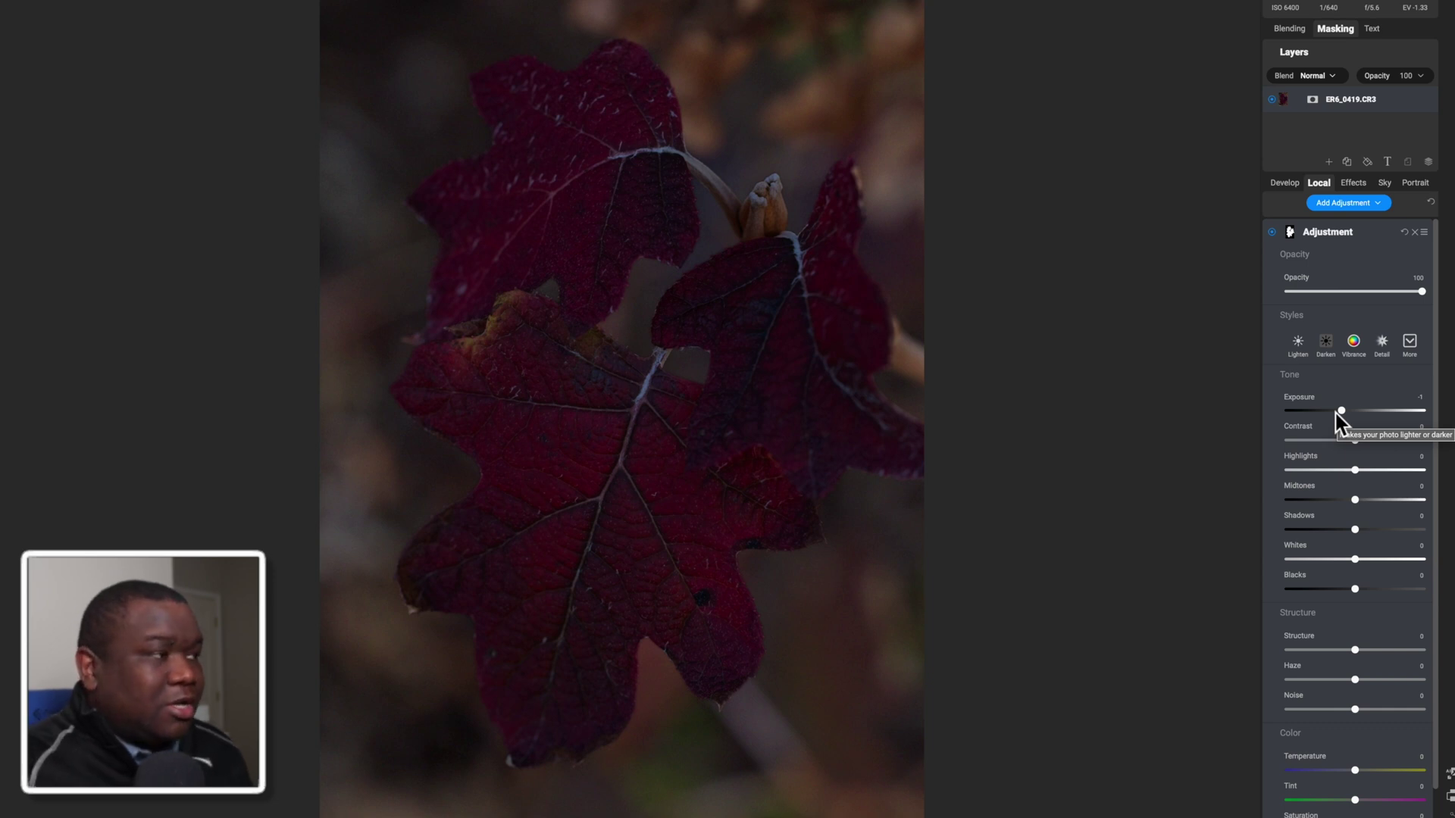
{"action": "left_click_drag", "start_coordinate": [1346, 412], "coordinate": [1361, 415]}
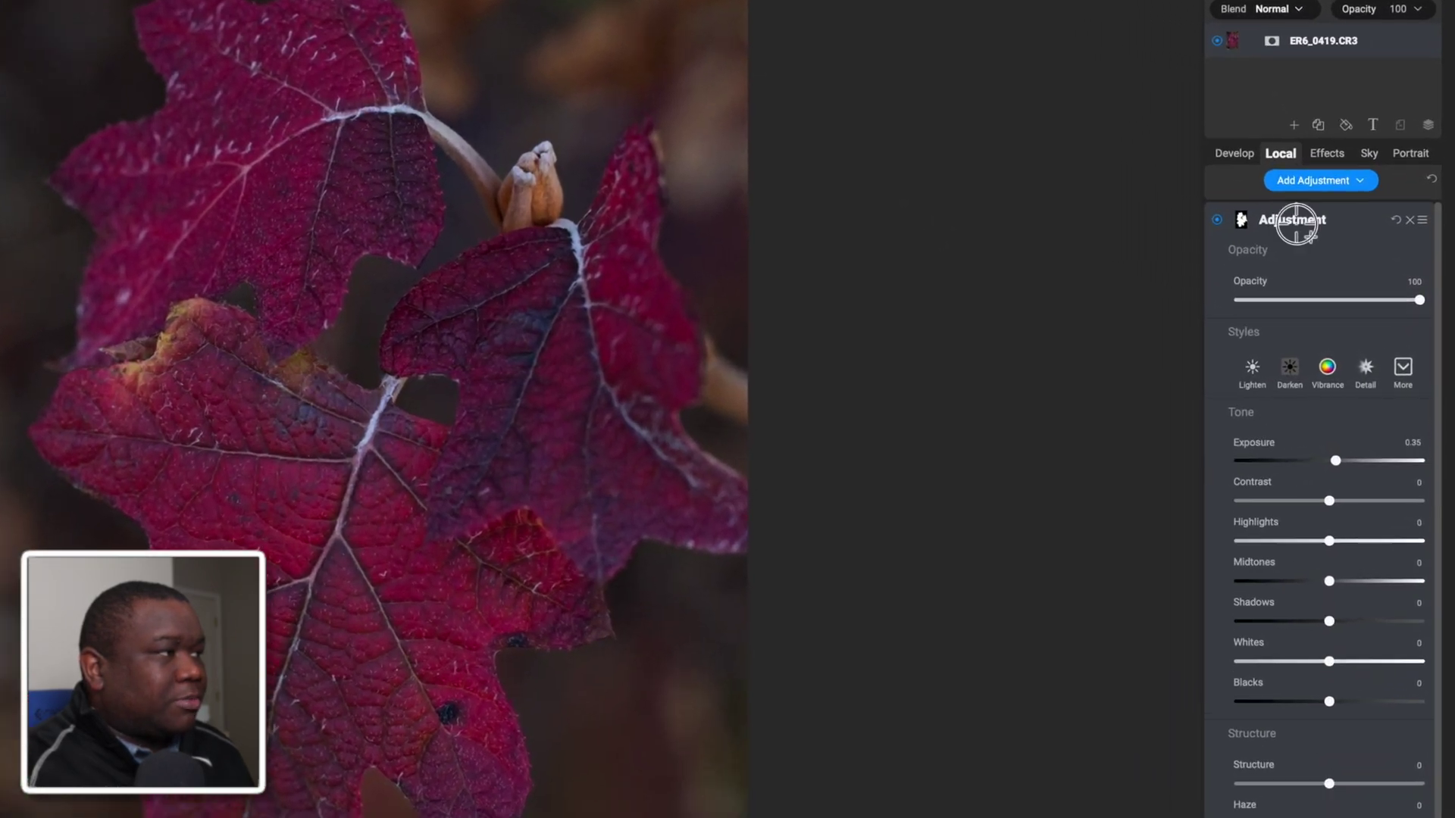
Step: Add a second Adjustment layer and copy the leaves mask from the first one
{"action": "left_click", "coordinate": [1335, 273]}
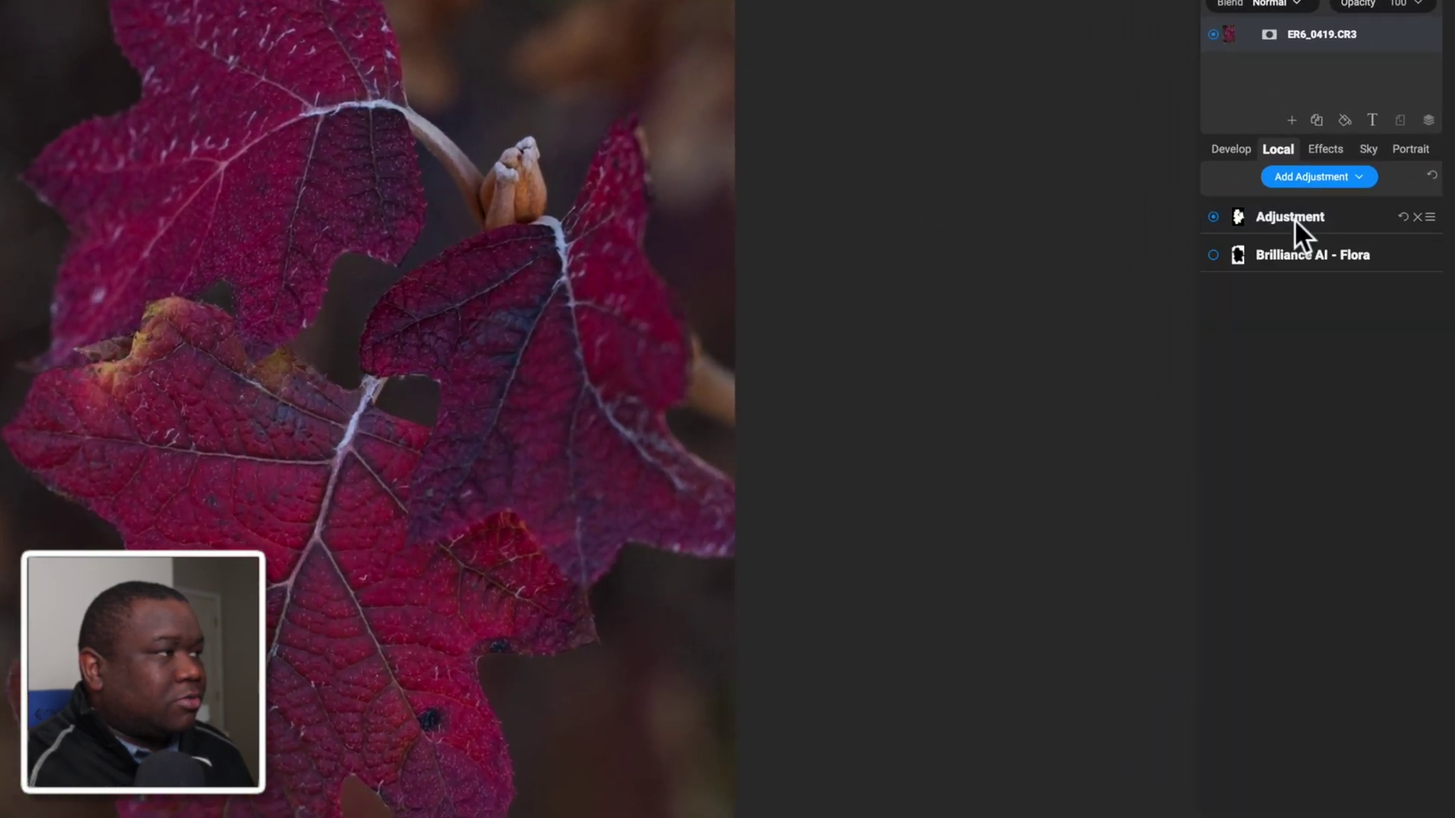
{"action": "left_click", "coordinate": [1306, 179]}
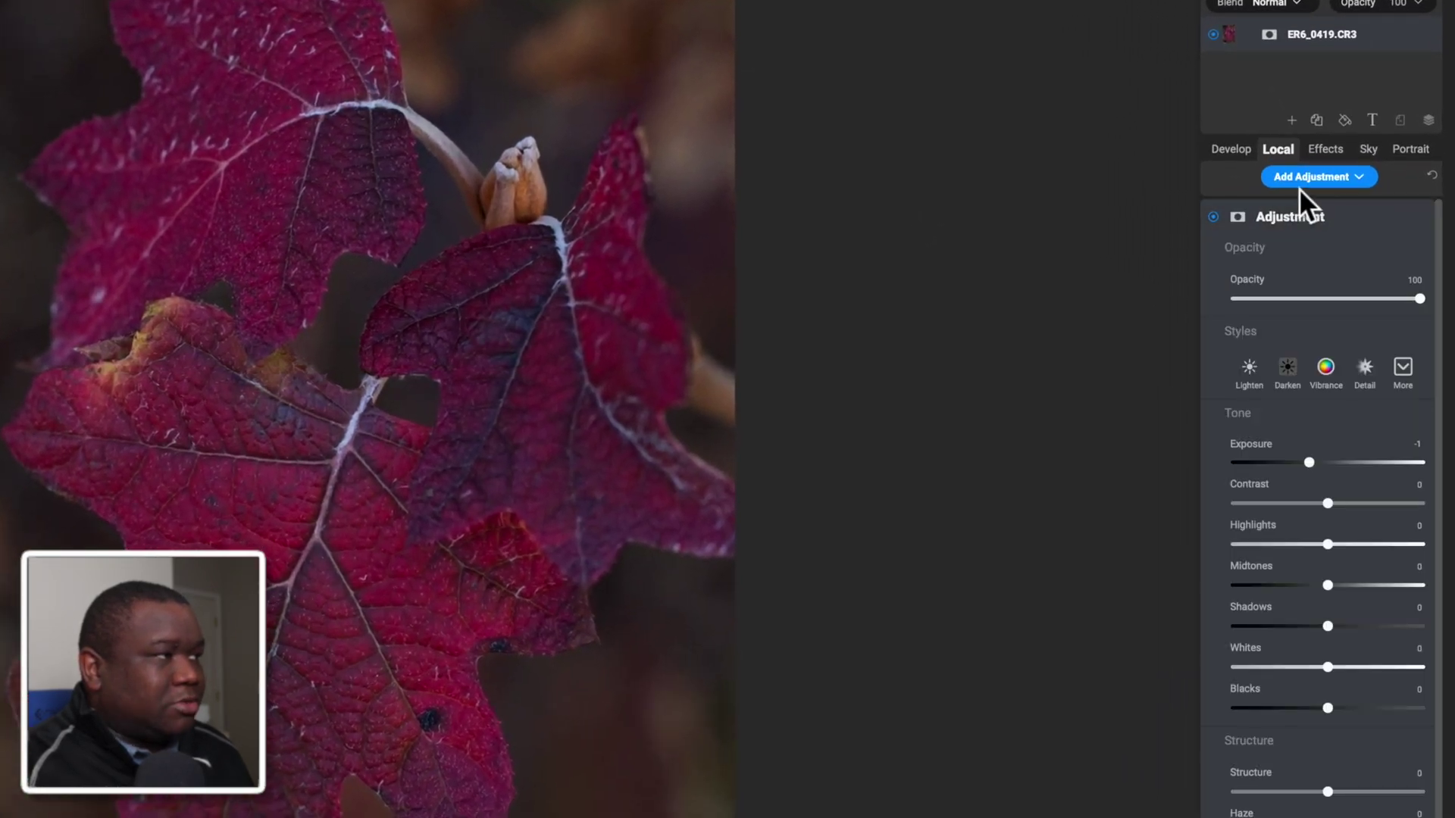
{"action": "left_click", "coordinate": [1301, 216]}
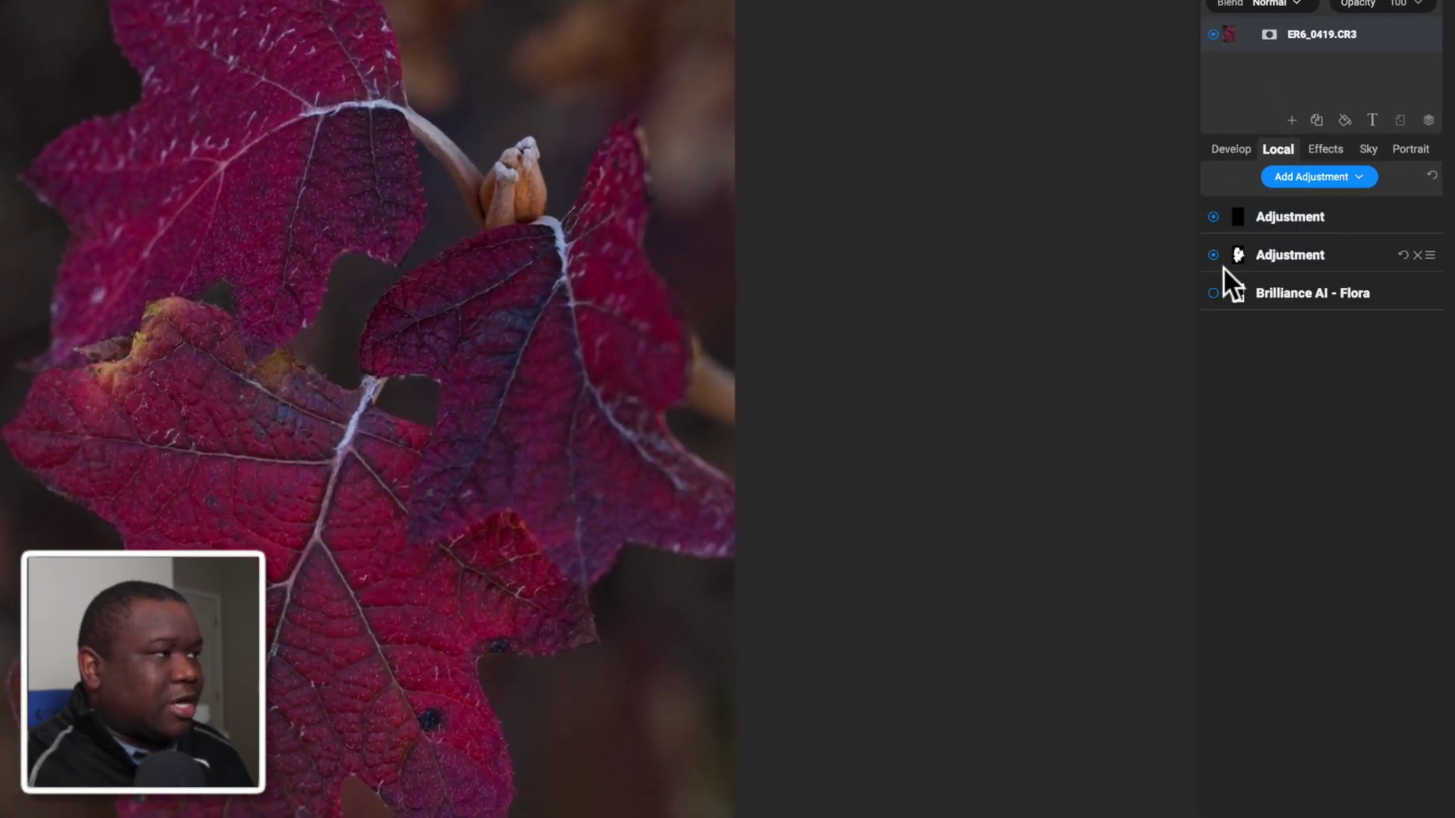
{"action": "left_click", "coordinate": [1260, 255]}
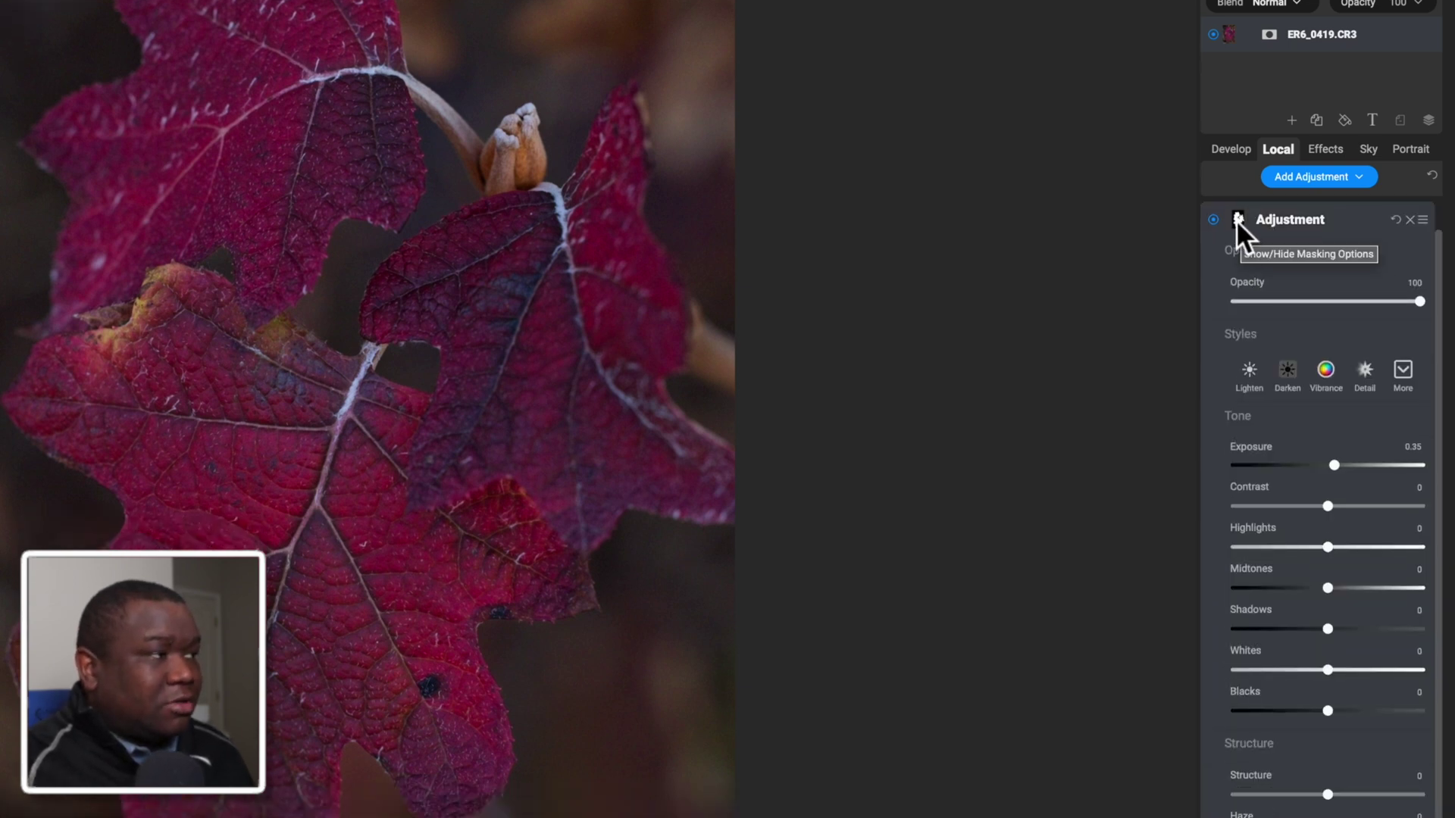
{"action": "left_click", "coordinate": [1237, 221]}
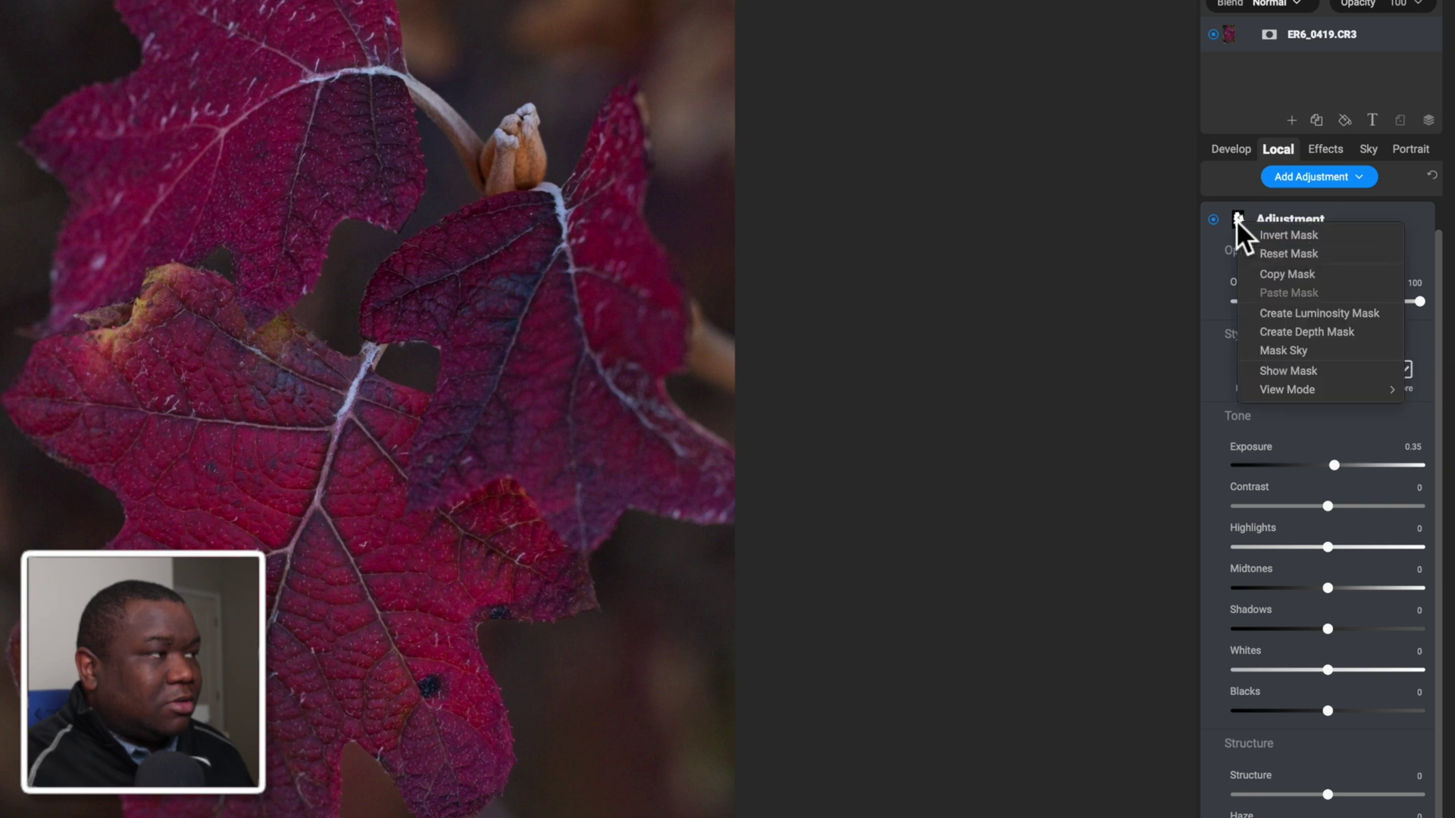
{"action": "left_click", "coordinate": [1288, 275]}
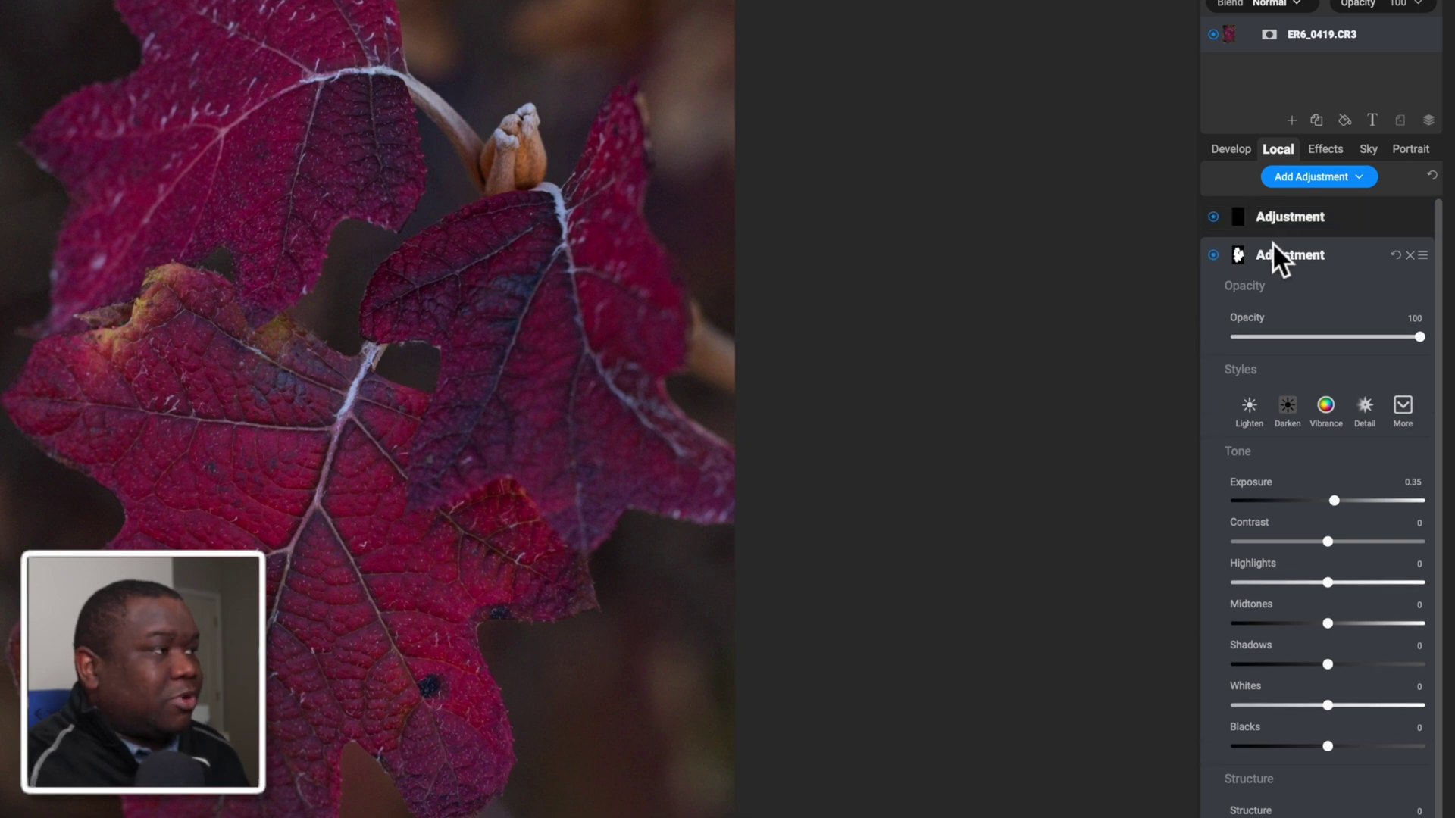
Step: Paste the leaves mask into the new Adjustment and invert it so the background darkens
{"action": "left_click", "coordinate": [1271, 246]}
{"action": "left_click", "coordinate": [1270, 219]}
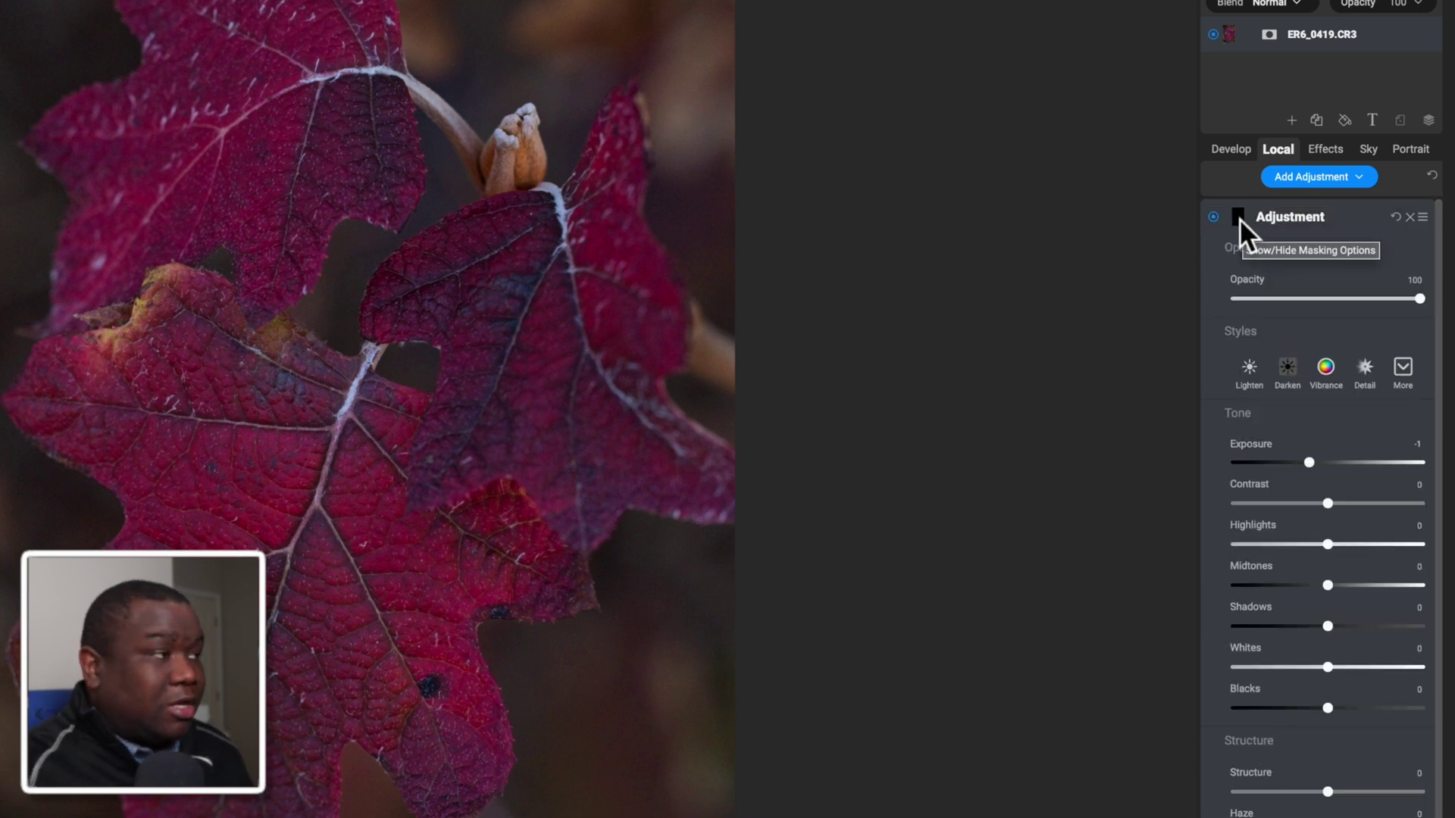
{"action": "left_click", "coordinate": [1238, 217]}
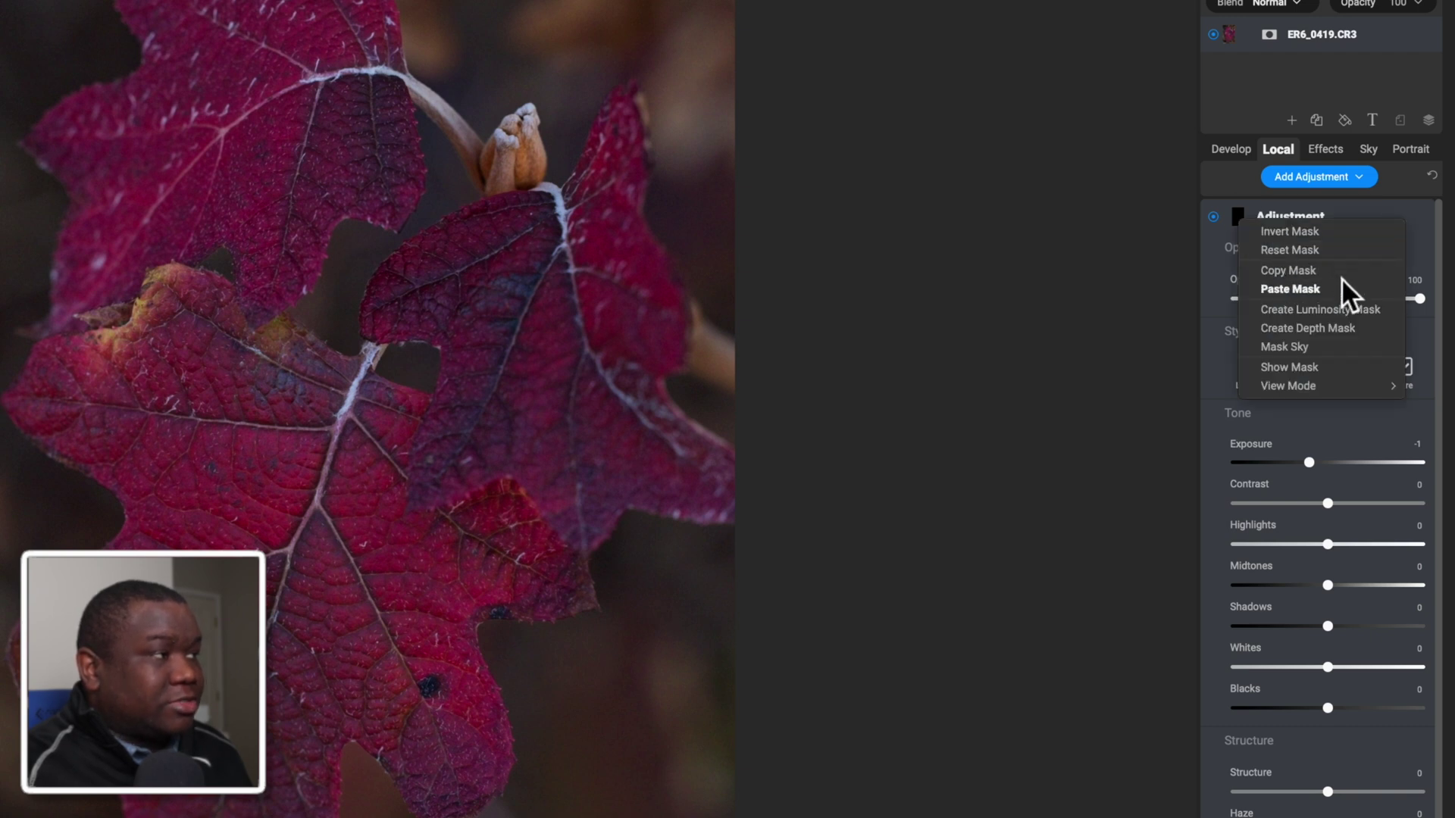
{"action": "left_click", "coordinate": [1306, 287]}
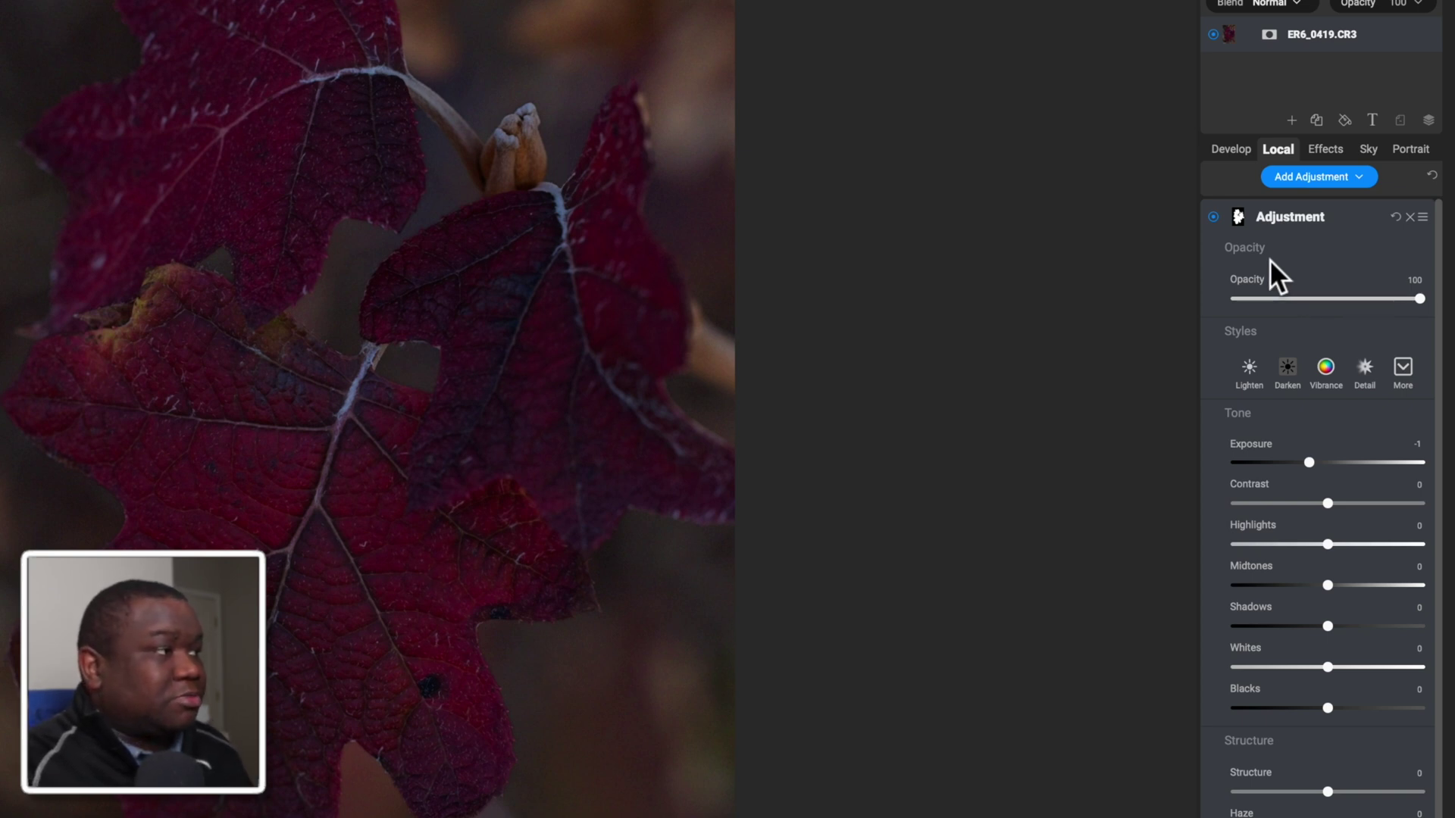
{"action": "right_click", "coordinate": [1239, 218]}
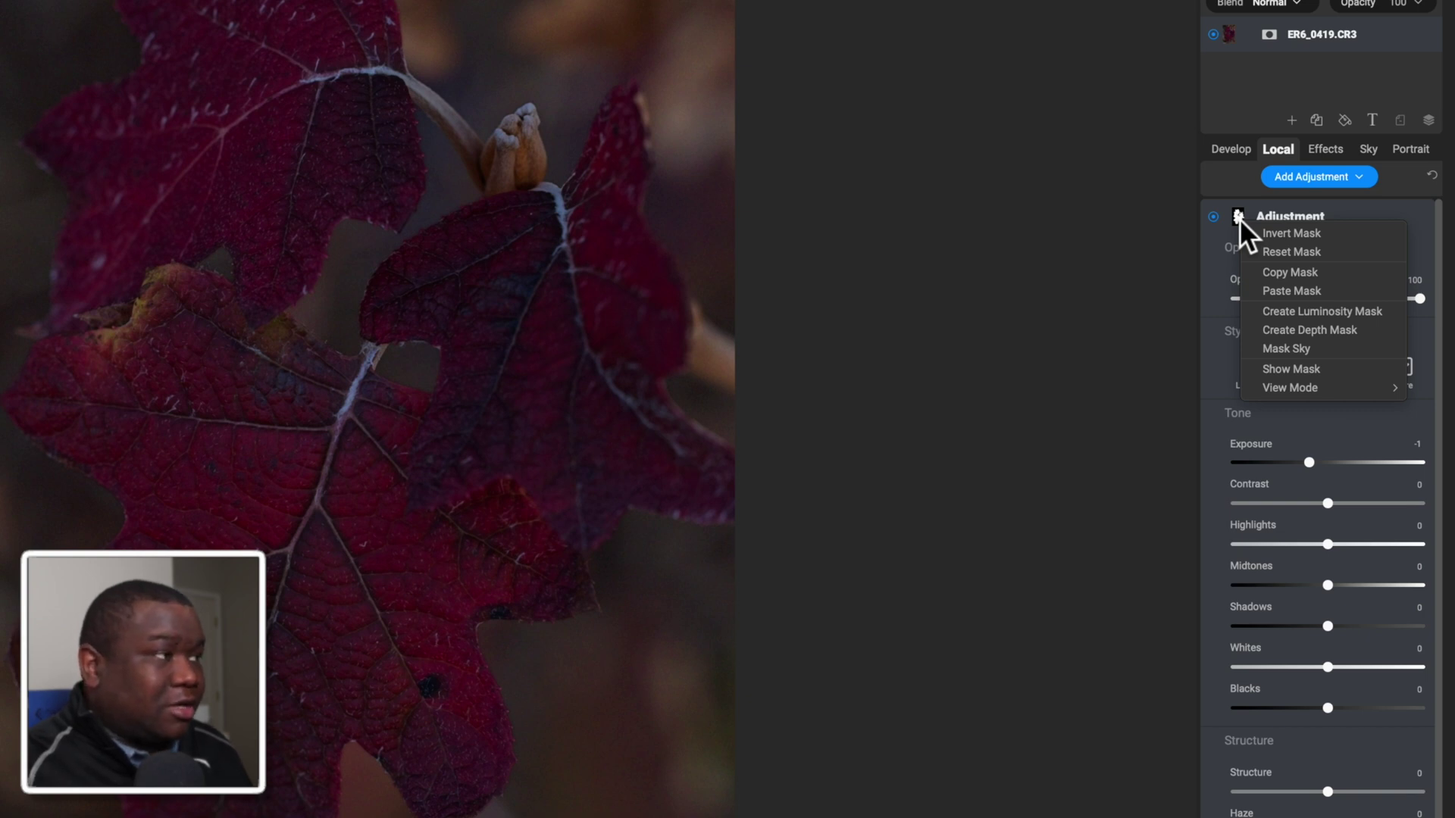
{"action": "left_click", "coordinate": [1288, 233]}
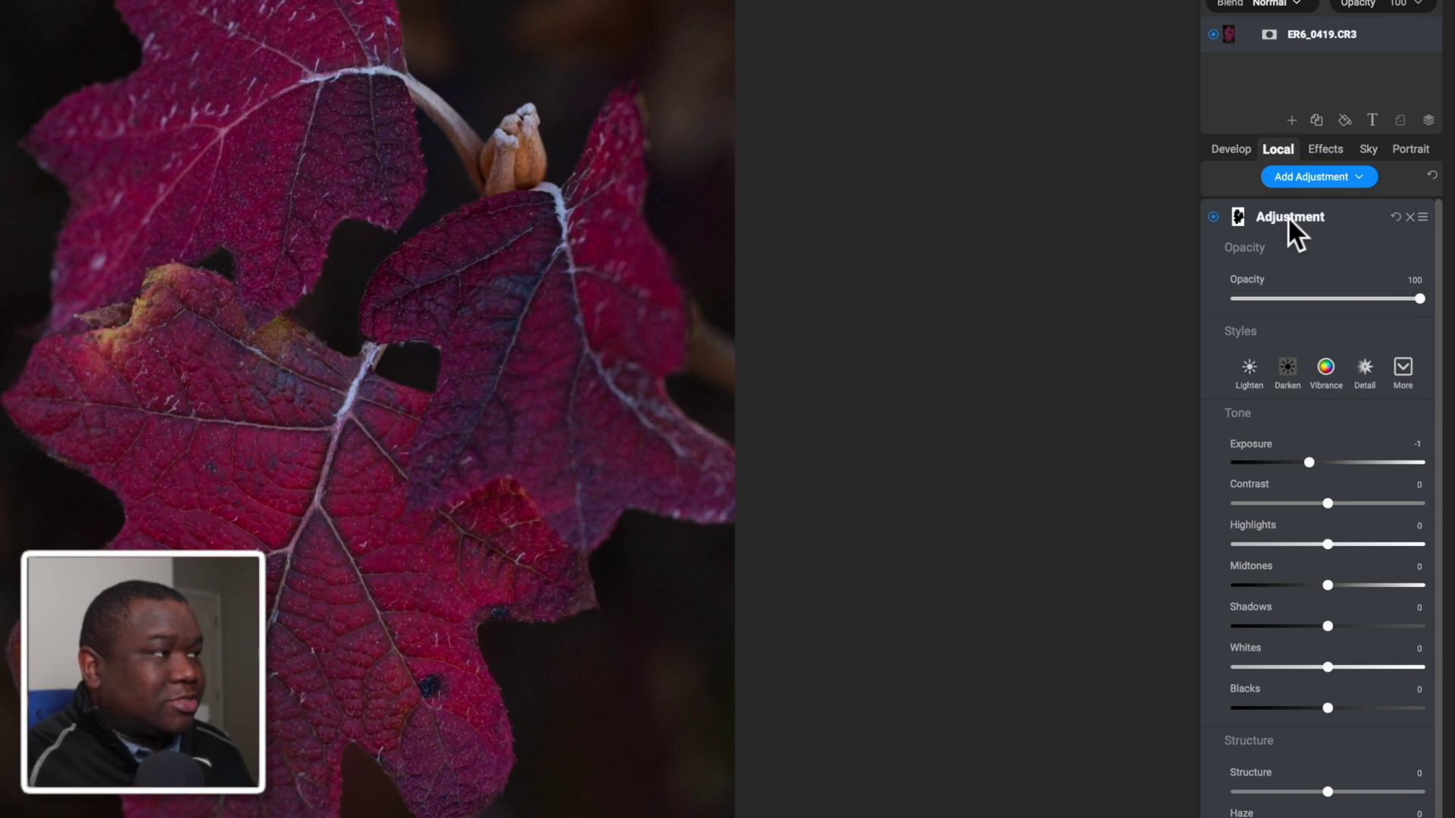
{"action": "left_click", "coordinate": [1288, 216]}
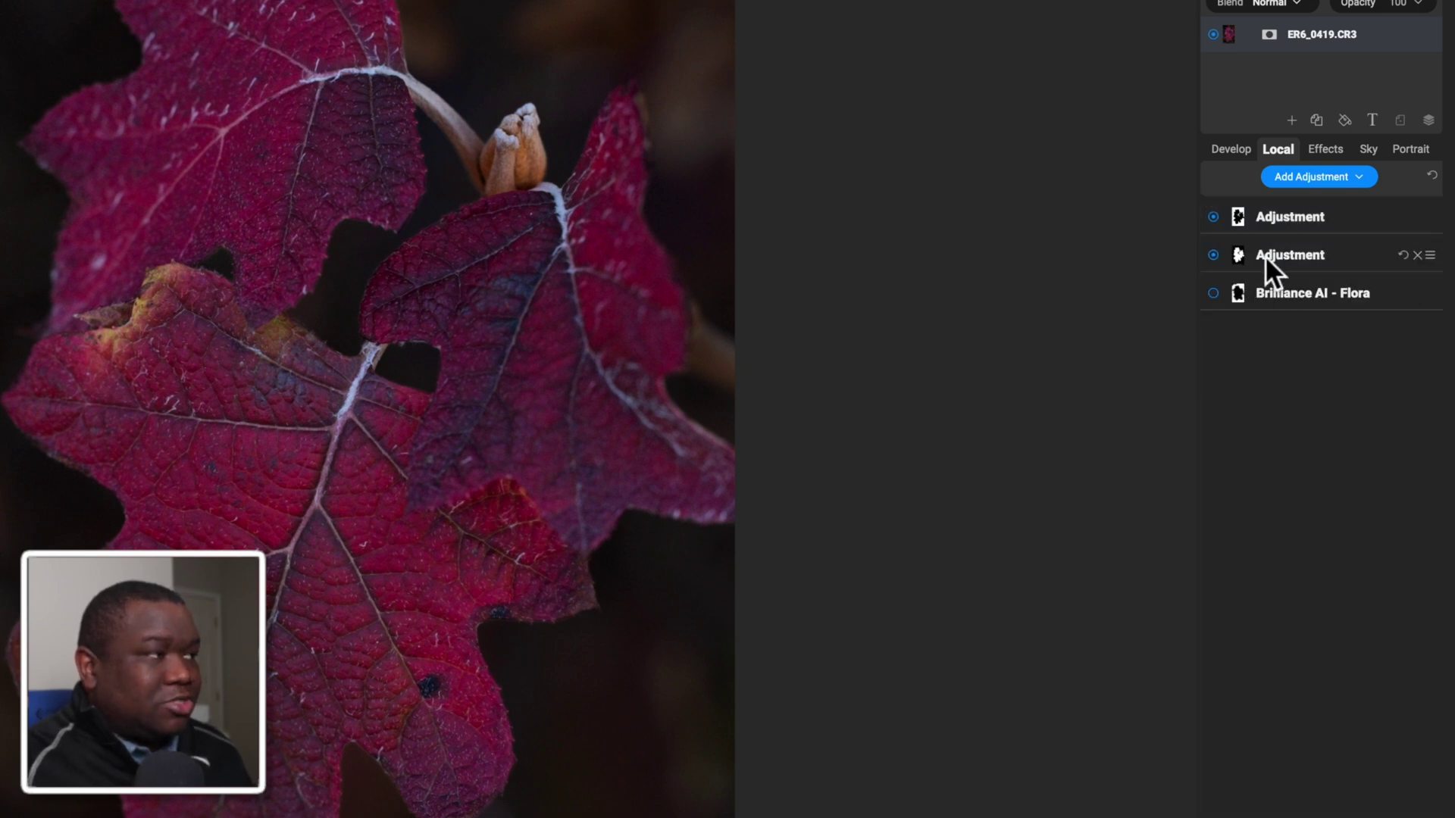
{"action": "left_click", "coordinate": [1276, 215]}
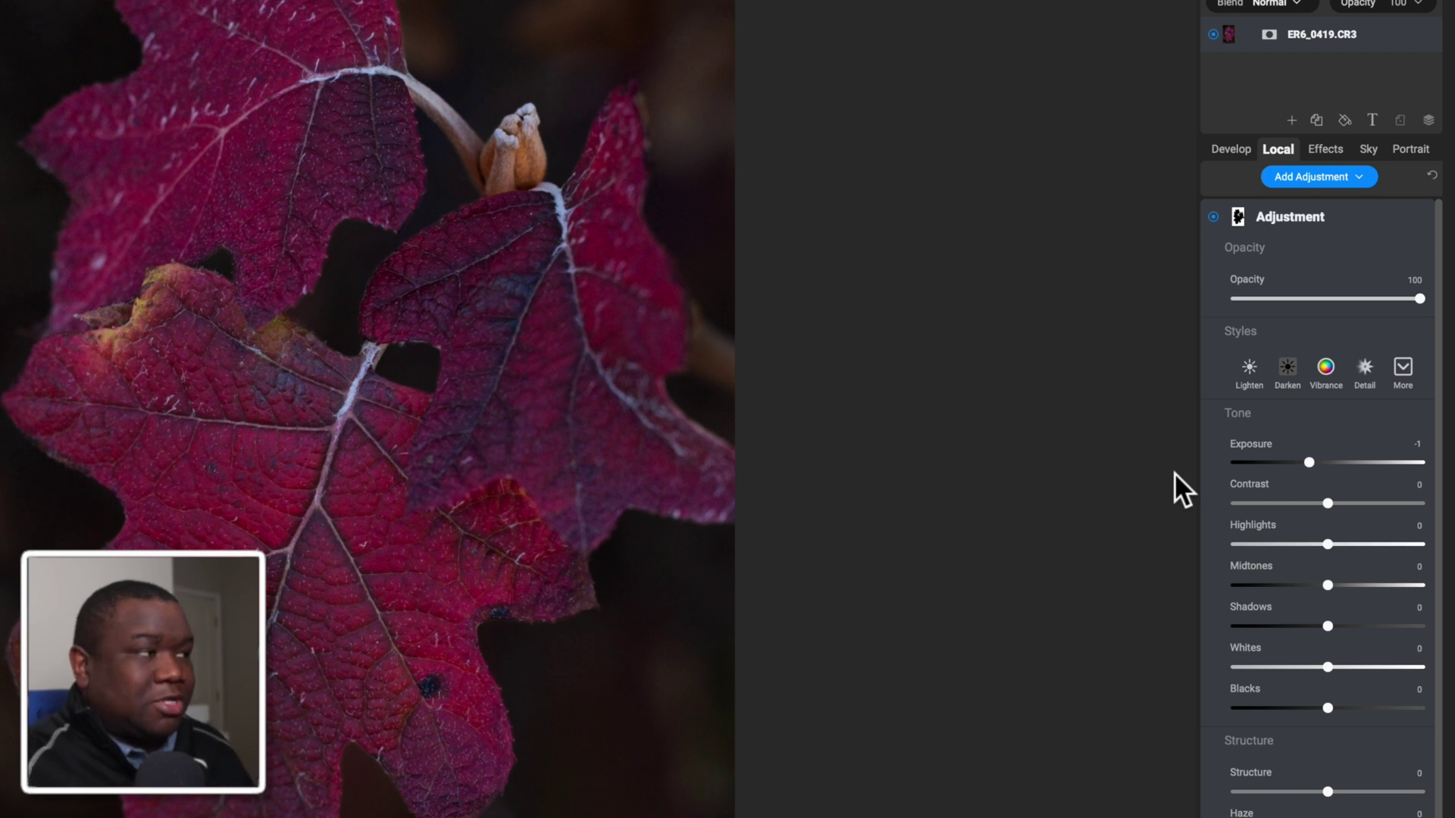
Step: Lighten the background Adjustment's Exposure from -1 to -0.55 and compare with the original
{"action": "left_click_drag", "start_coordinate": [1308, 460], "coordinate": [1317, 464]}
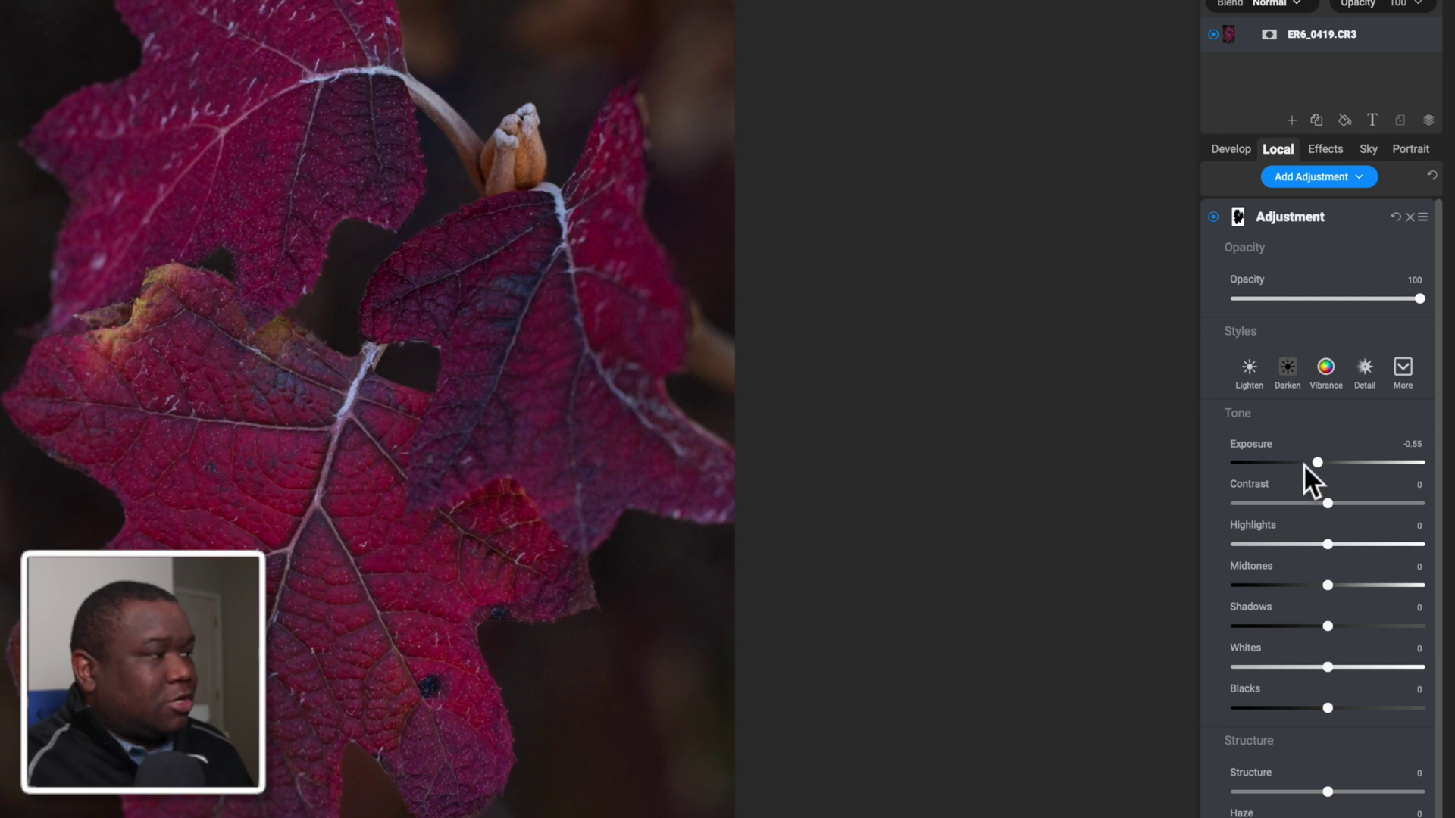
{"action": "left_click", "coordinate": [1298, 218]}
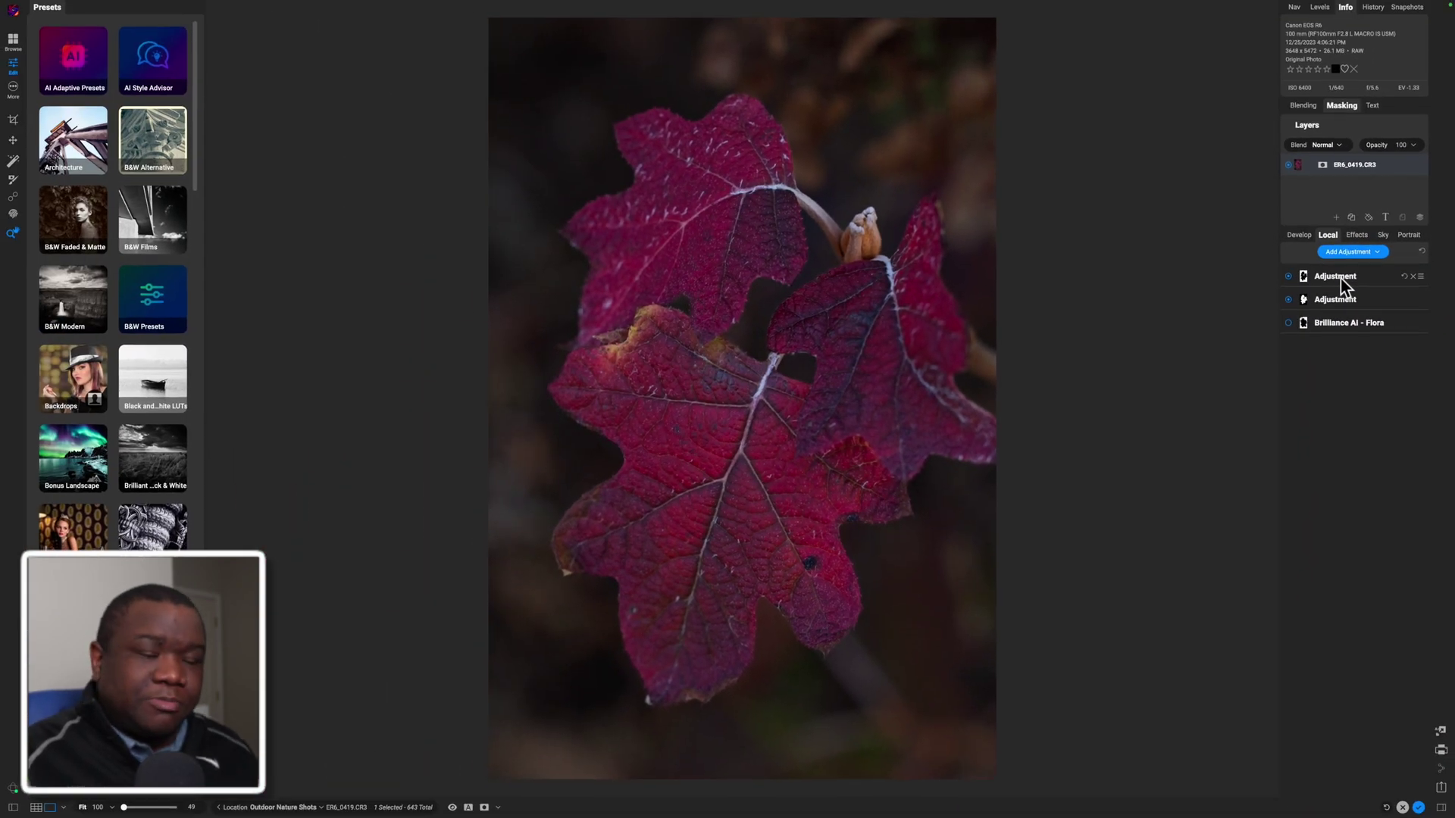
{"action": "key", "text": "backslash"}
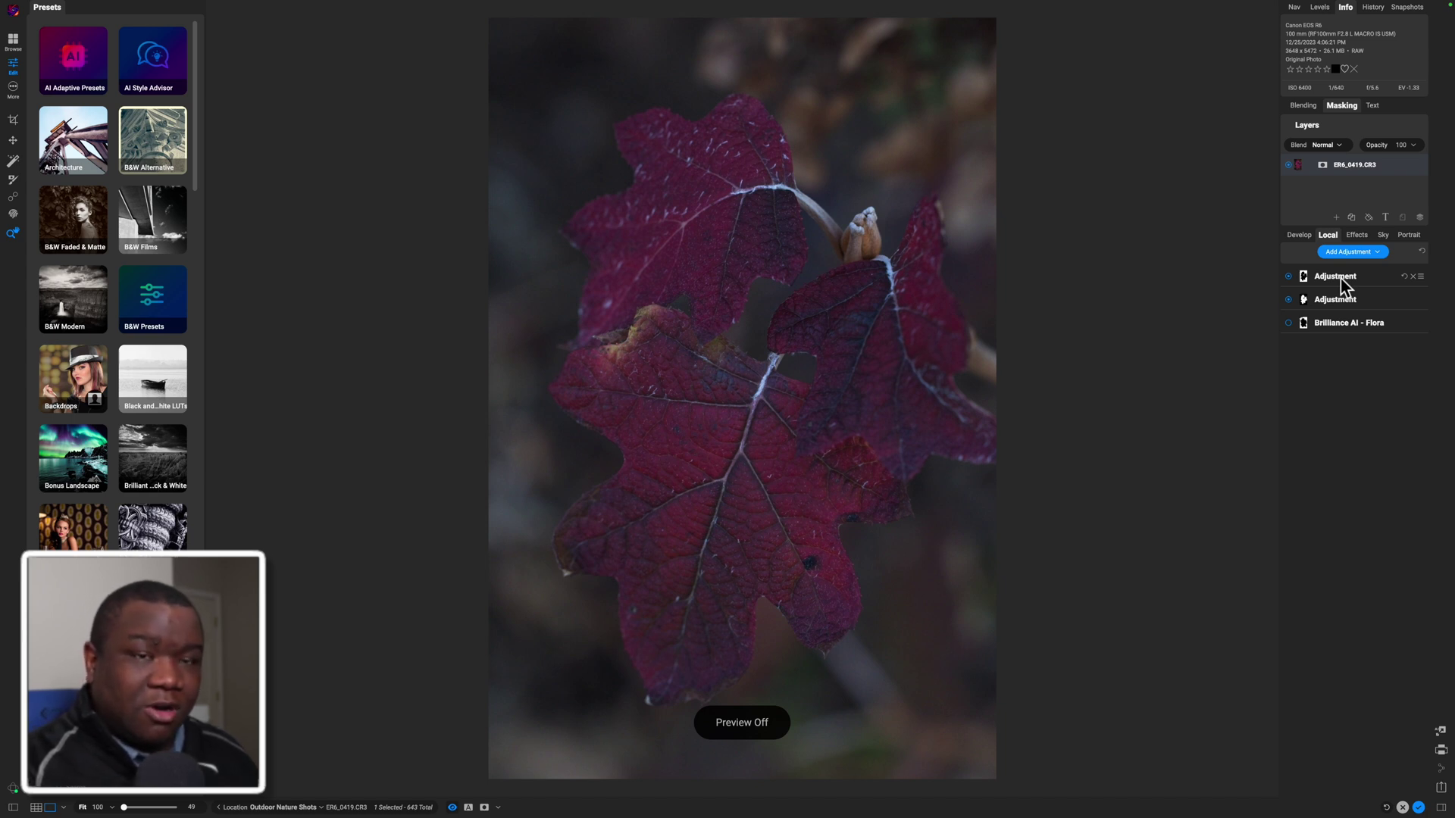
{"action": "key", "text": "backslash"}
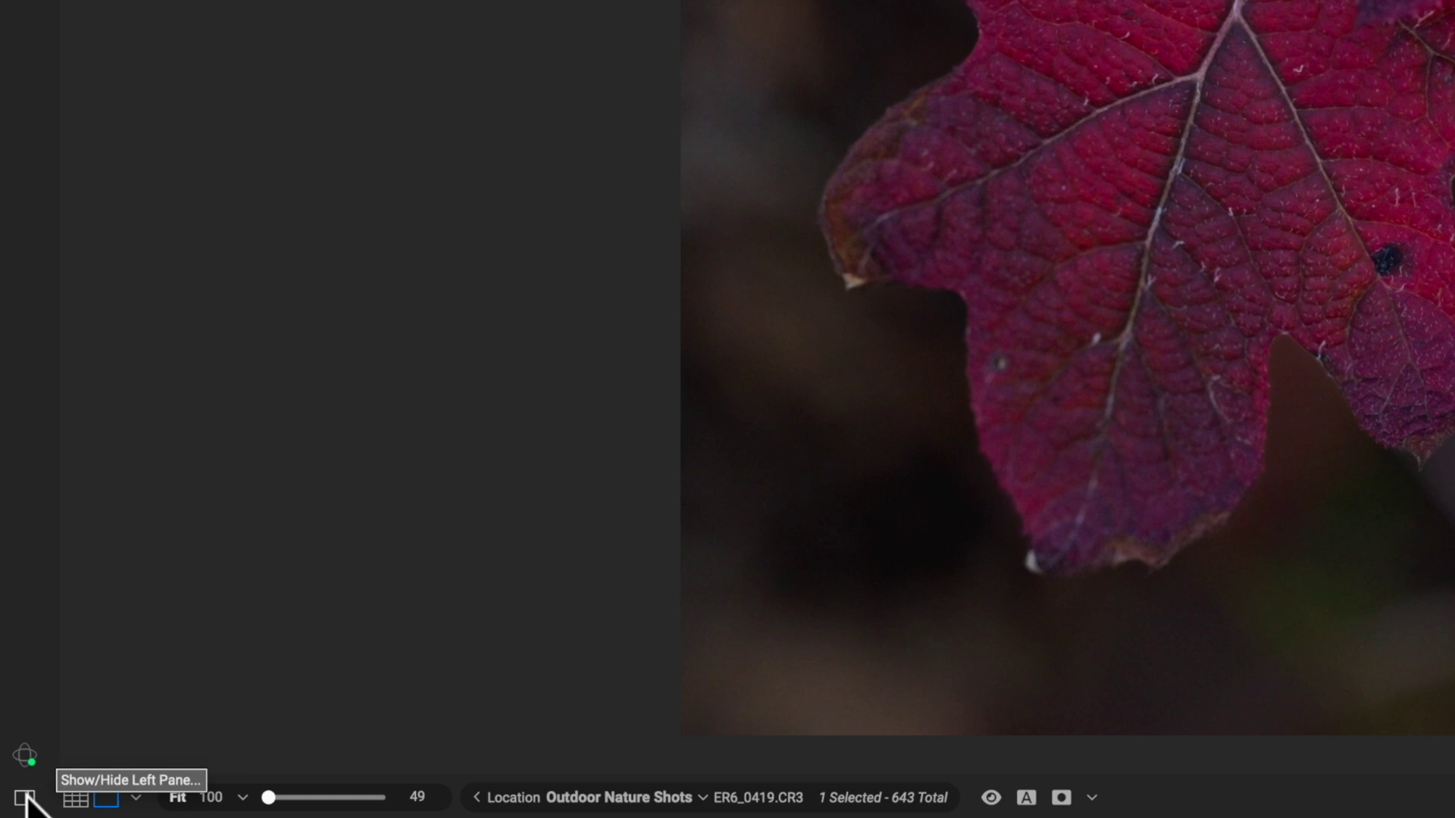
Step: Show the Presets pane and open AI Style Advisor with its My Style and ON1 Team categories
{"action": "left_click", "coordinate": [25, 797]}
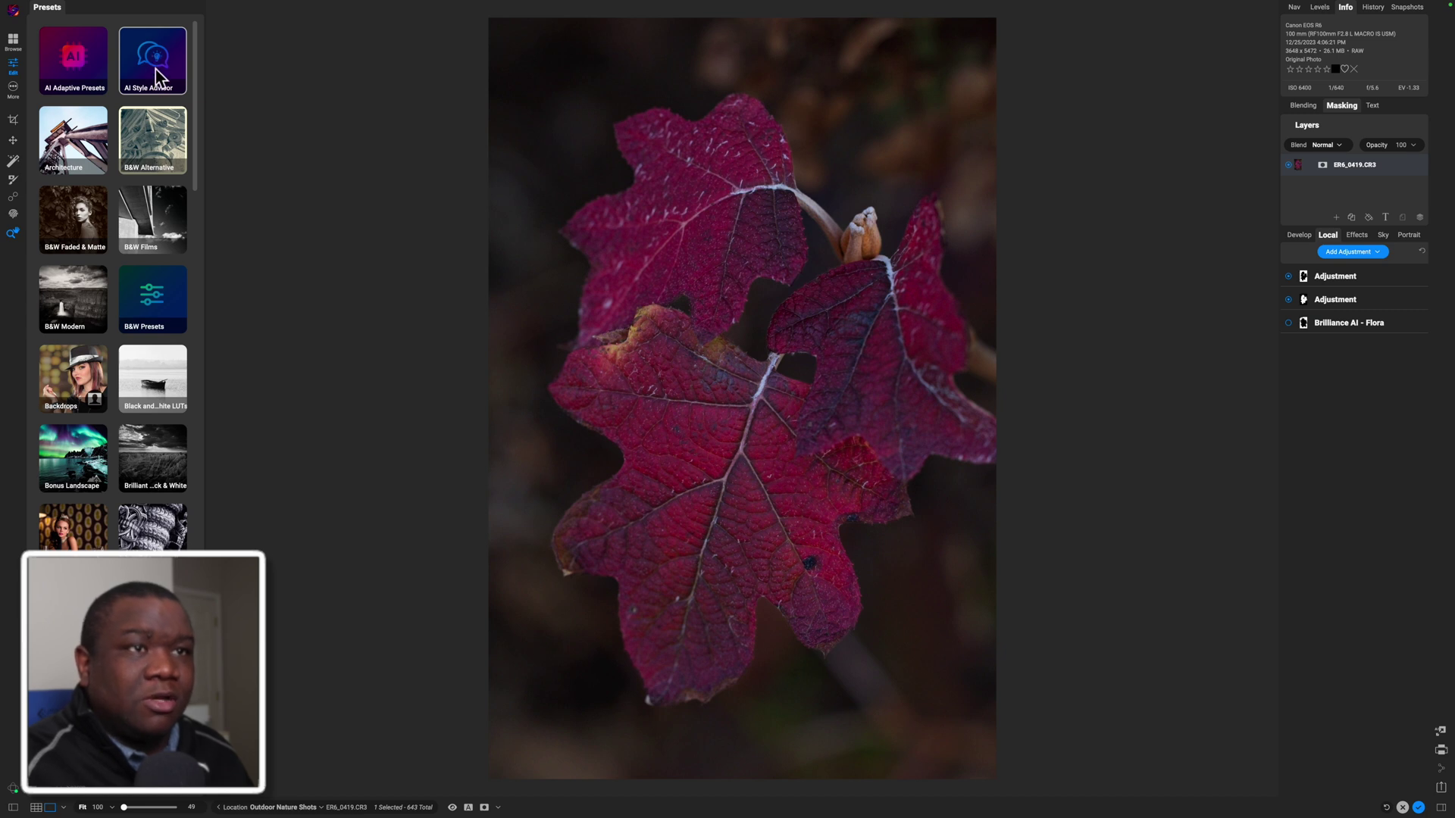
{"action": "left_click", "coordinate": [158, 62]}
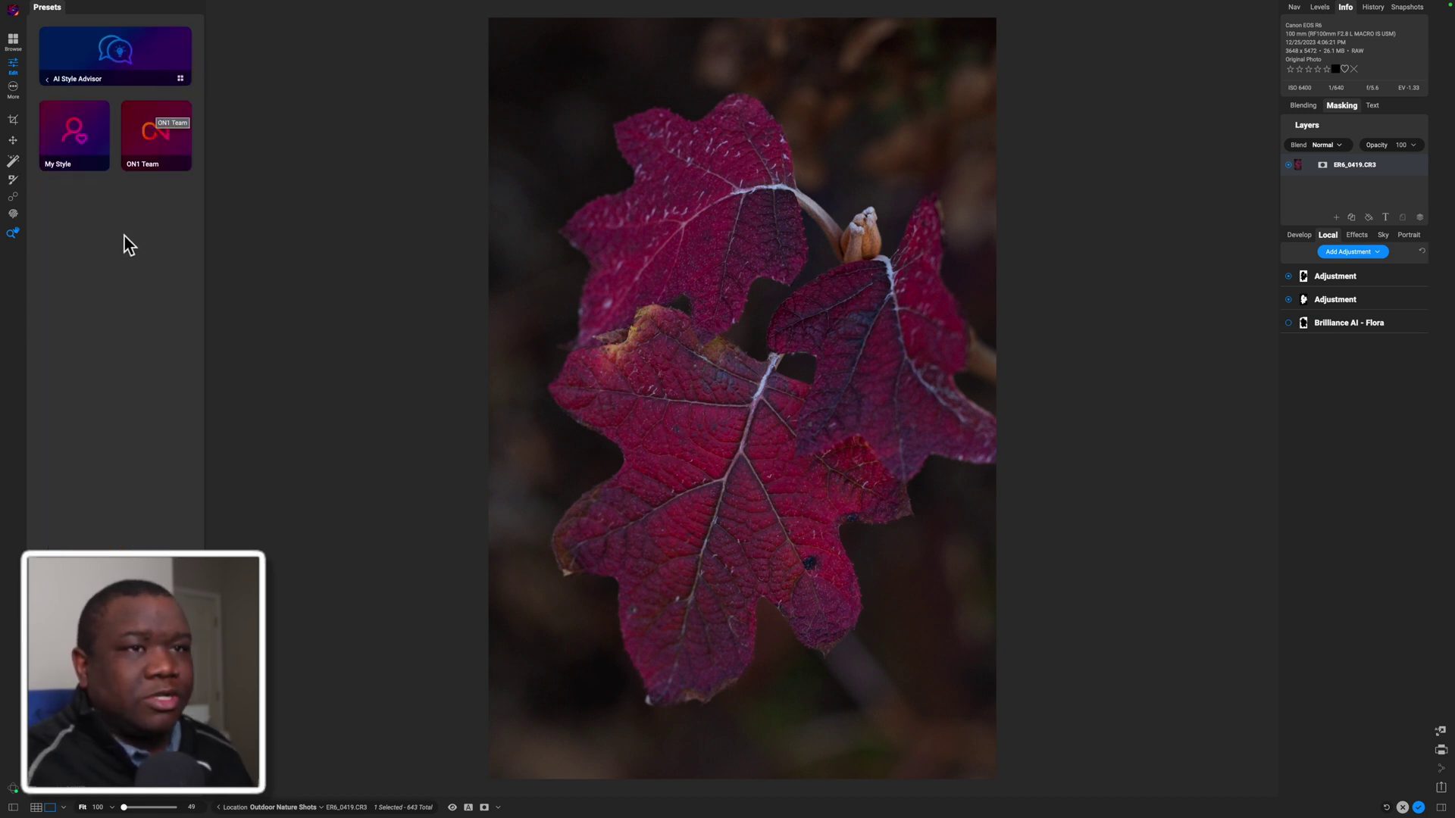
Step: Preview a warm orange ON1 Team style, then choose the teal and purple style instead
{"action": "left_click", "coordinate": [147, 144]}
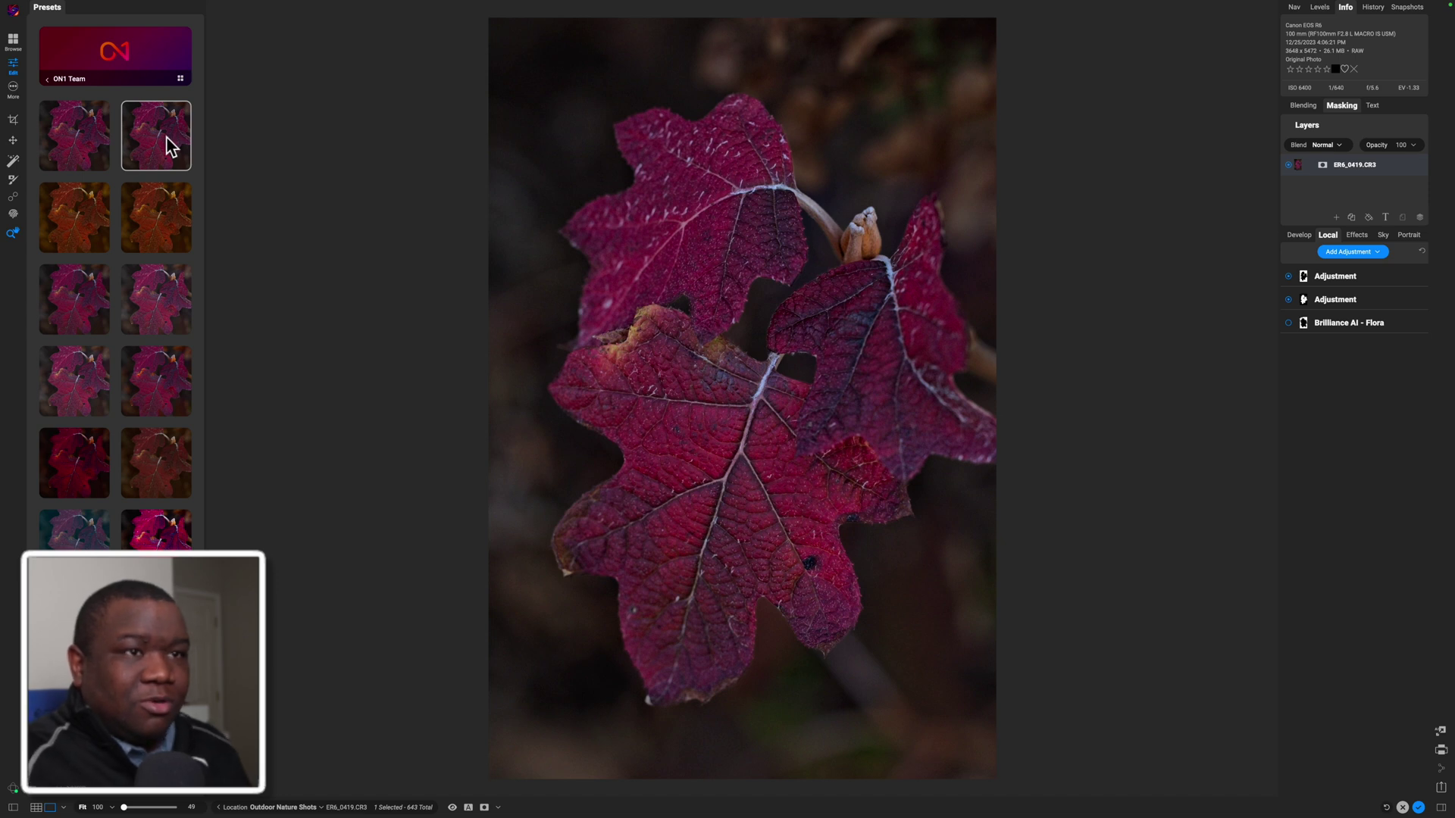
{"action": "left_click", "coordinate": [156, 224]}
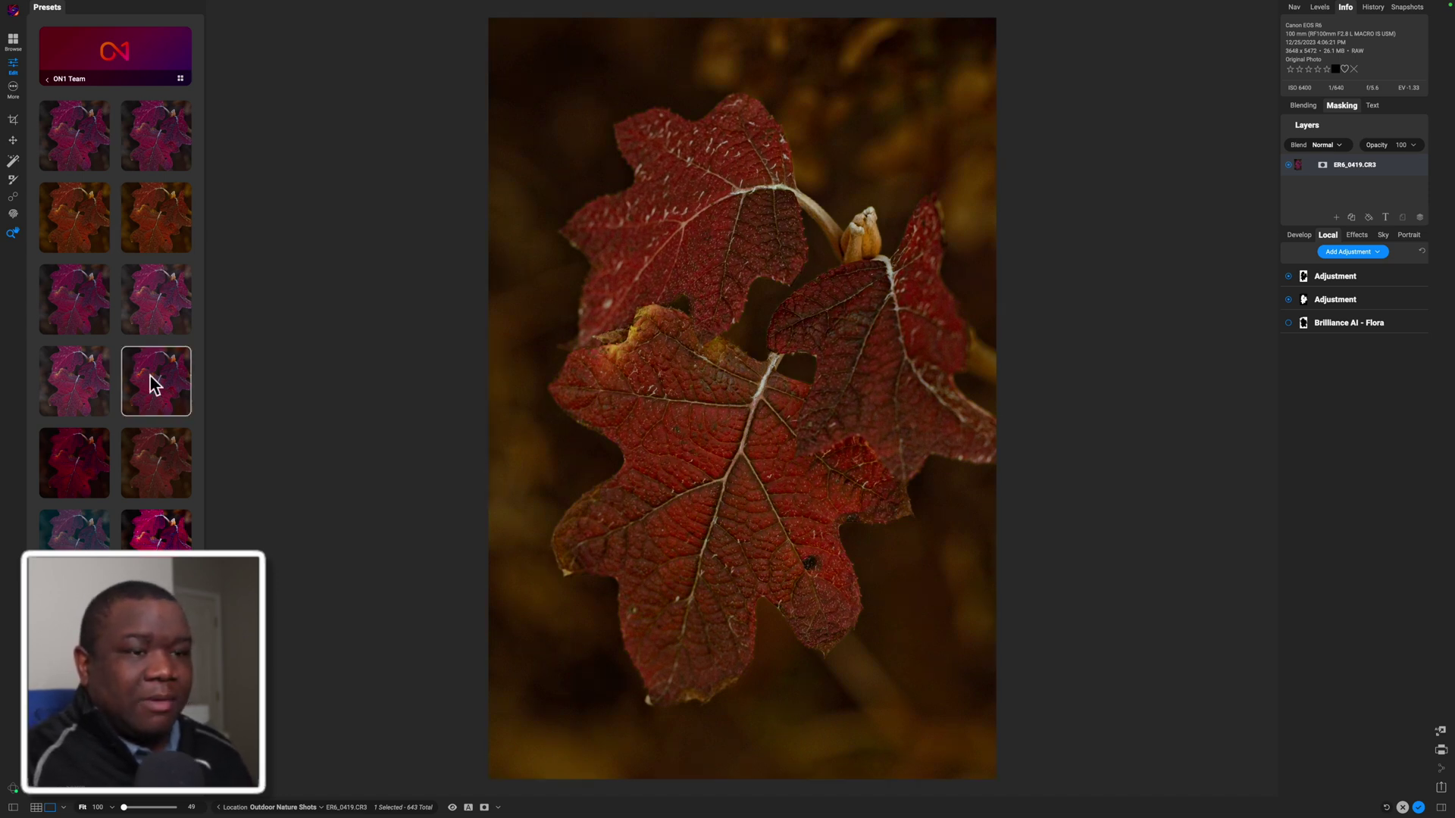
{"action": "left_click", "coordinate": [85, 534]}
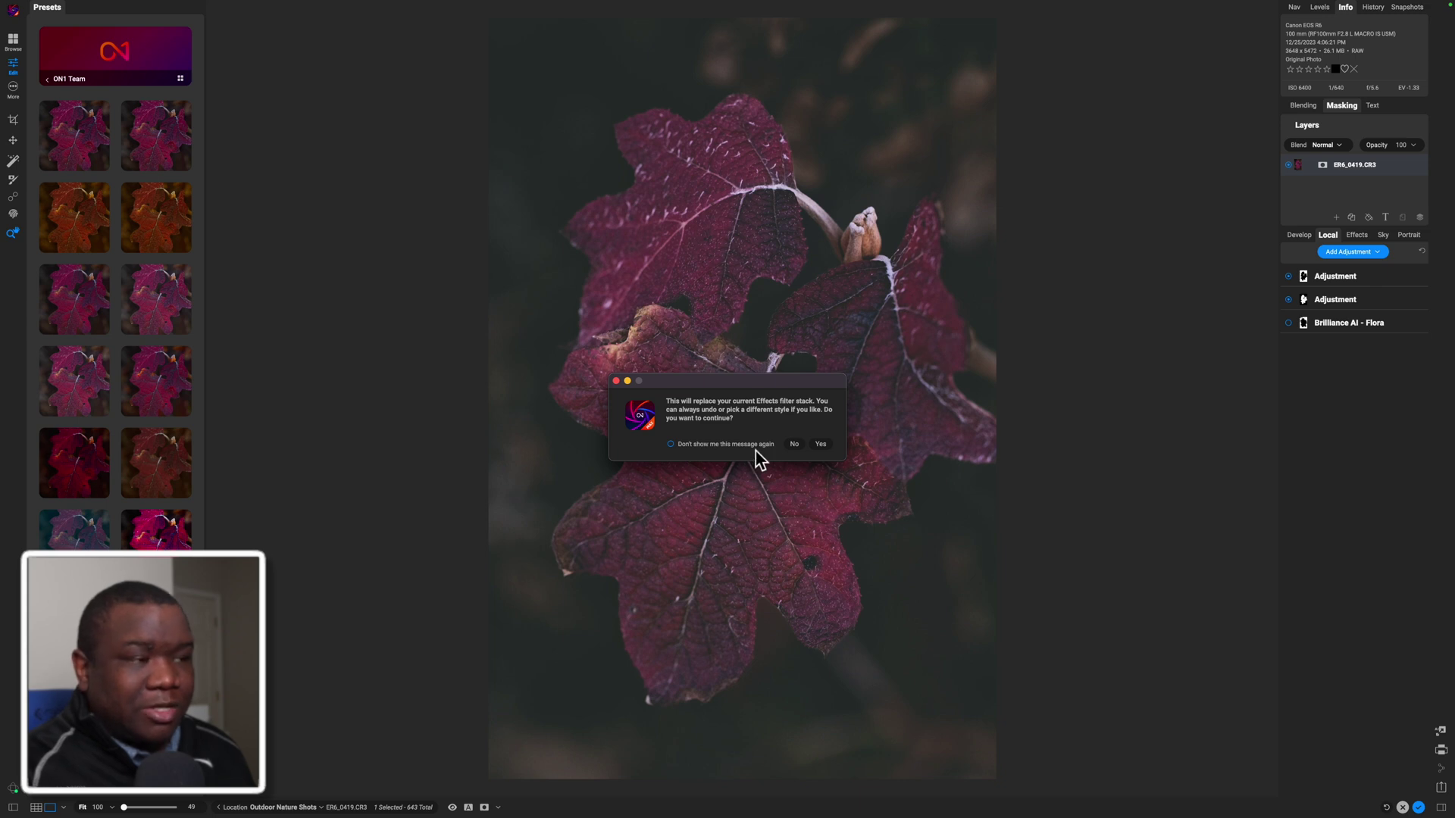
Step: Decline the style replacement, confirm the Effects stack is empty, and return to Local adjustments
{"action": "left_click", "coordinate": [791, 444]}
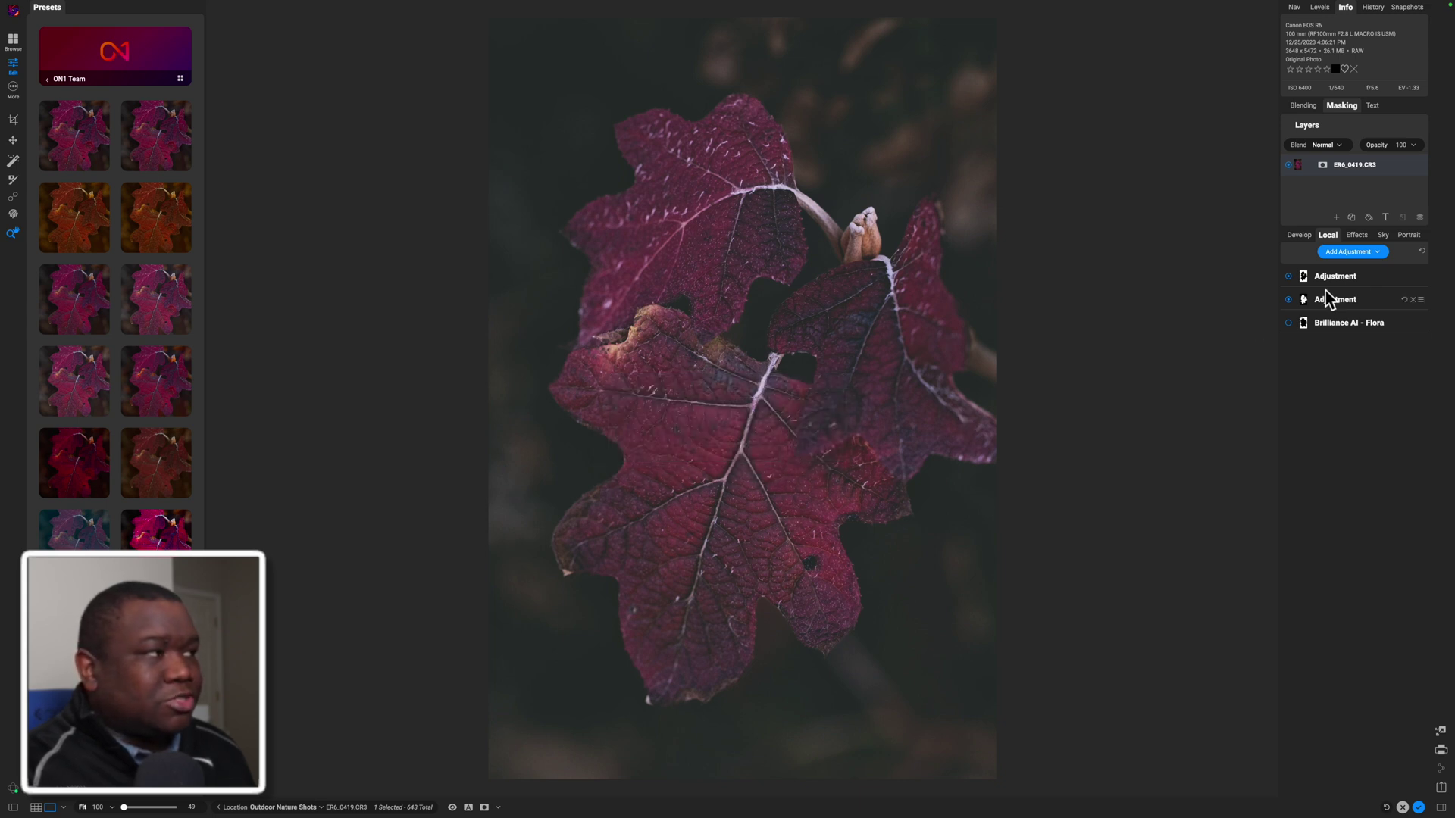
{"action": "left_click", "coordinate": [1353, 238]}
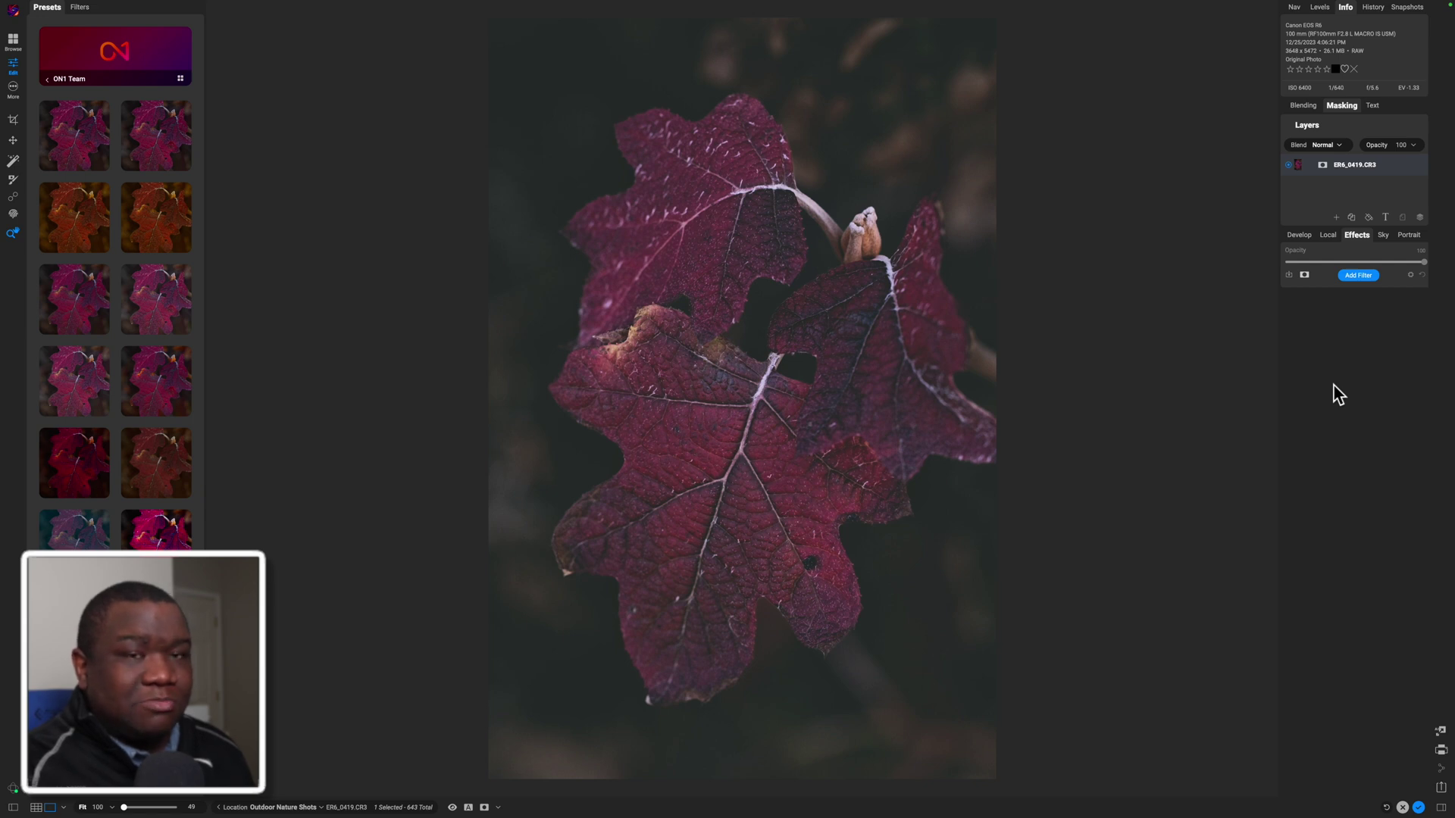
{"action": "left_click", "coordinate": [1324, 235]}
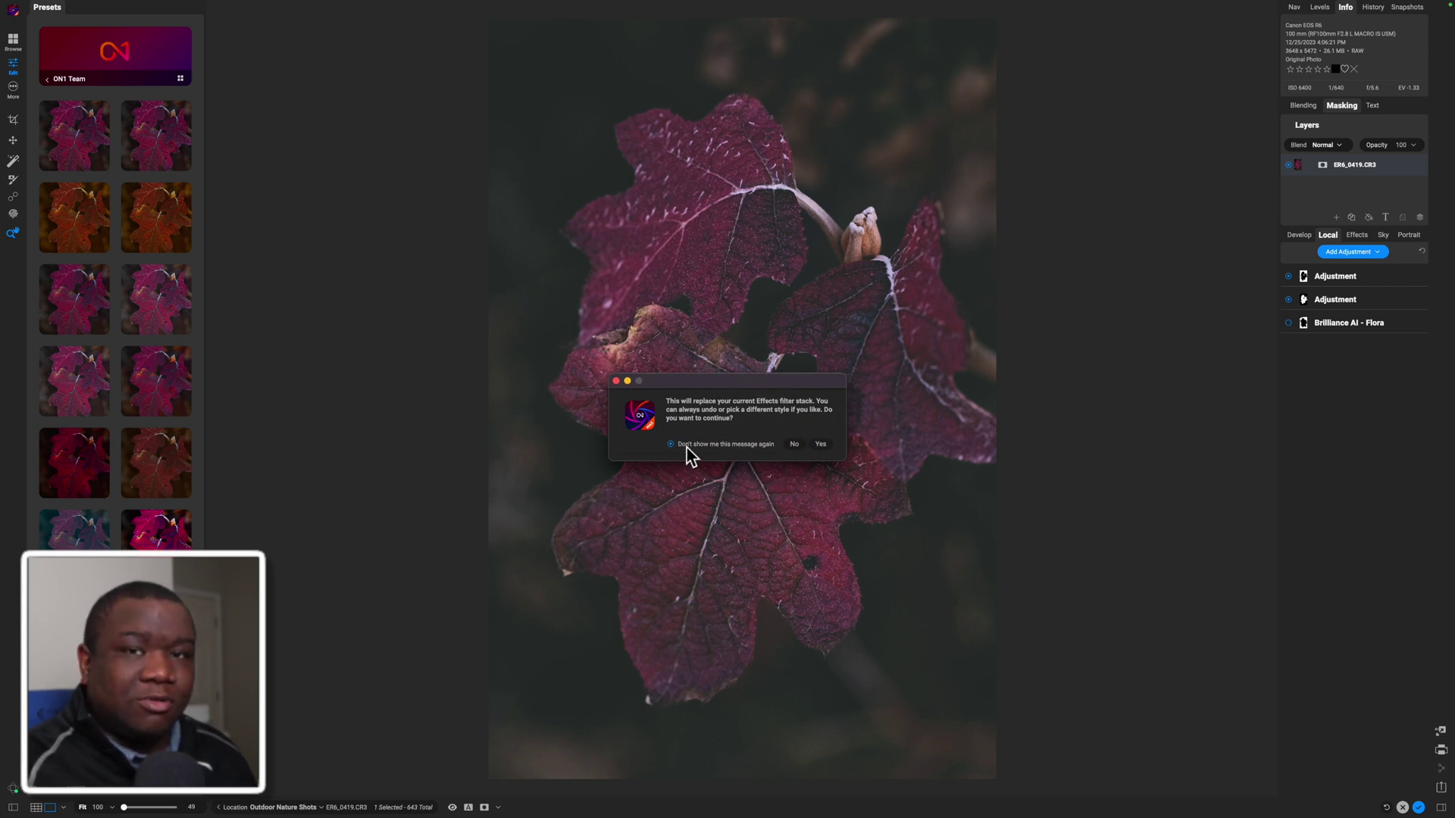
Step: Replace the Effects stack with the ON1 Team style and collapse its Bleach Bypass filter
{"action": "left_click", "coordinate": [820, 445]}
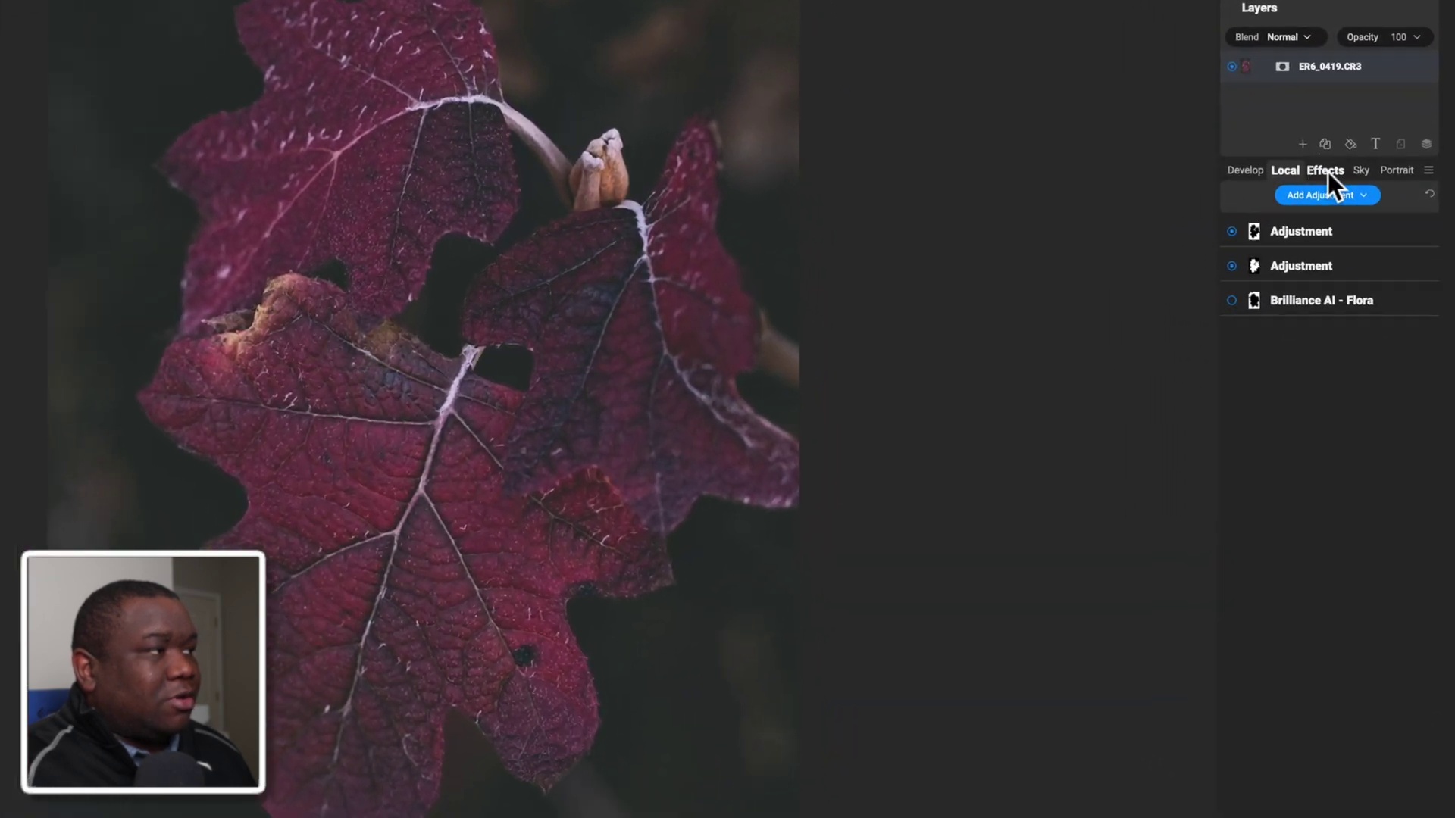
{"action": "left_click", "coordinate": [1327, 171]}
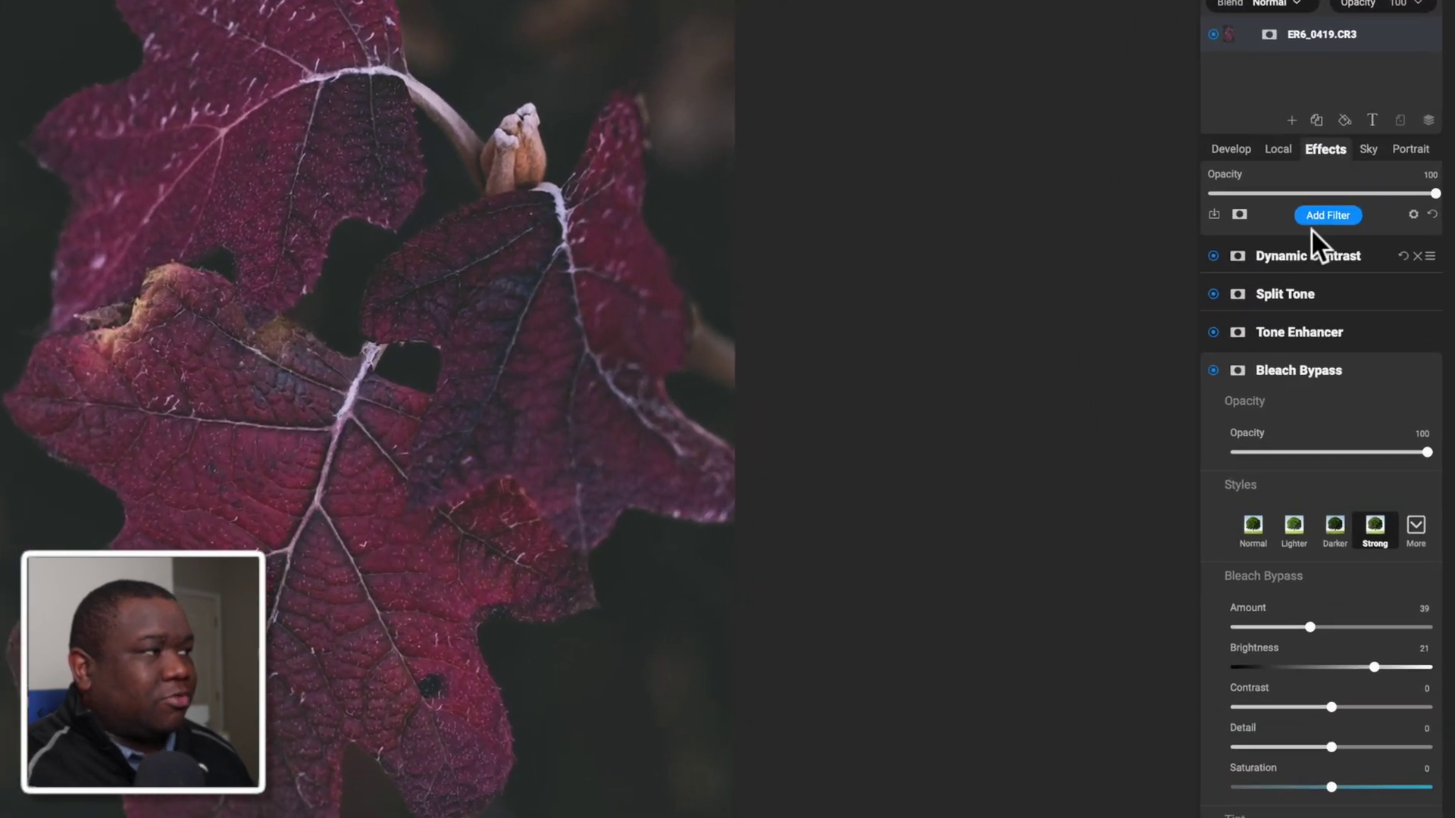
{"action": "left_click", "coordinate": [1304, 376]}
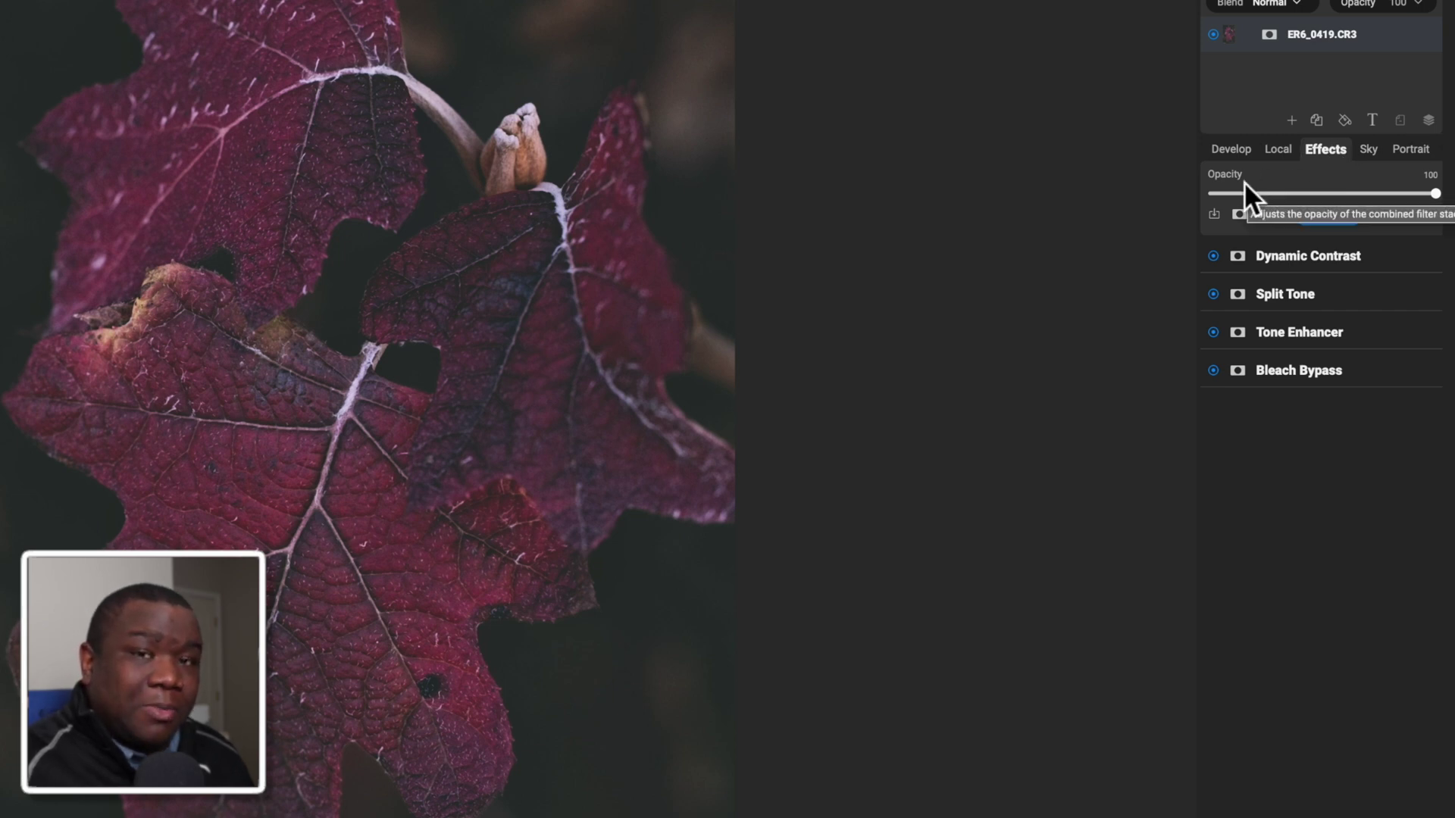
Step: Lower the overall Effects stack opacity from 100 to 44
{"action": "left_click", "coordinate": [1433, 194]}
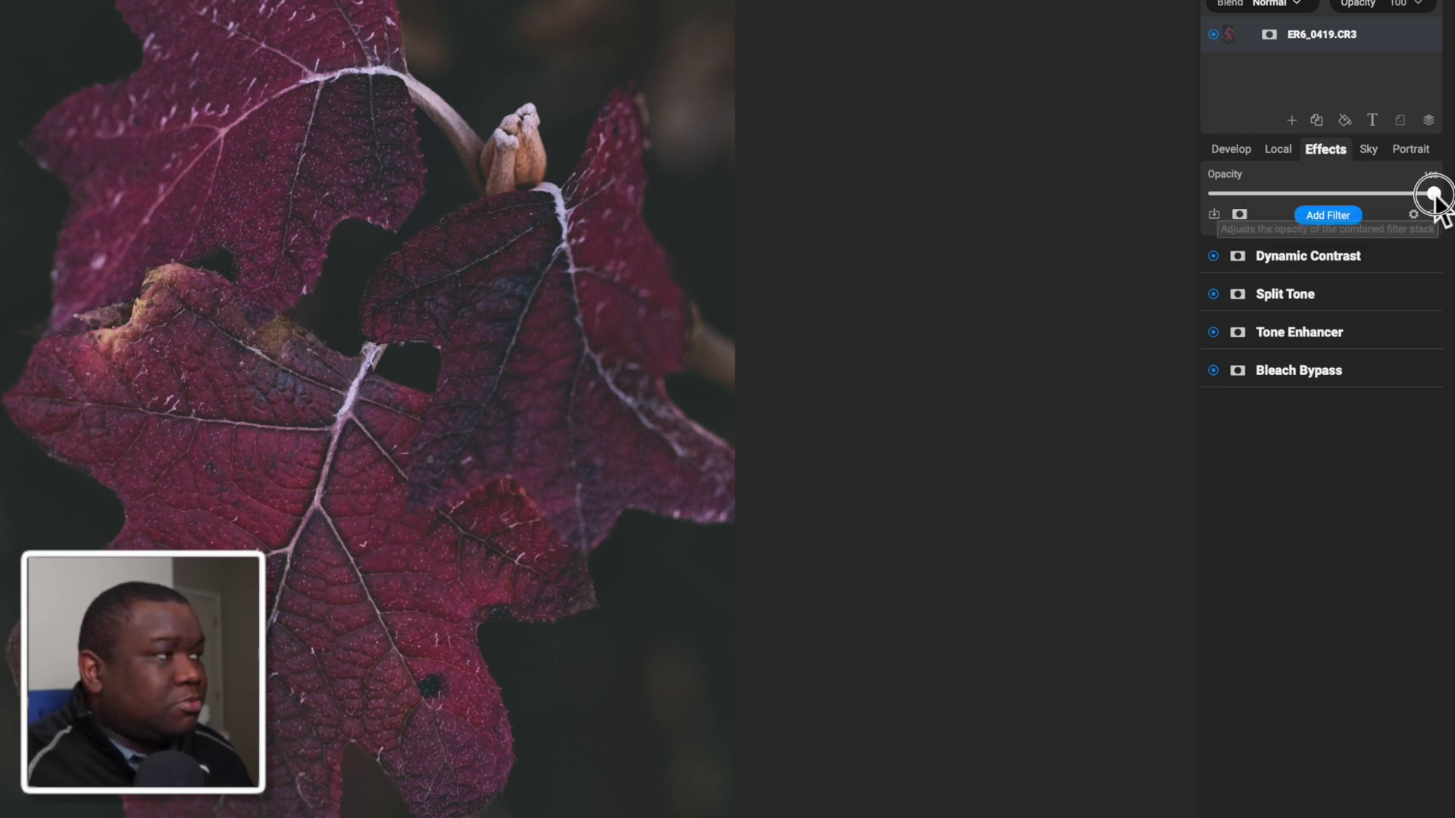
{"action": "left_click_drag", "start_coordinate": [1433, 194], "coordinate": [1363, 195]}
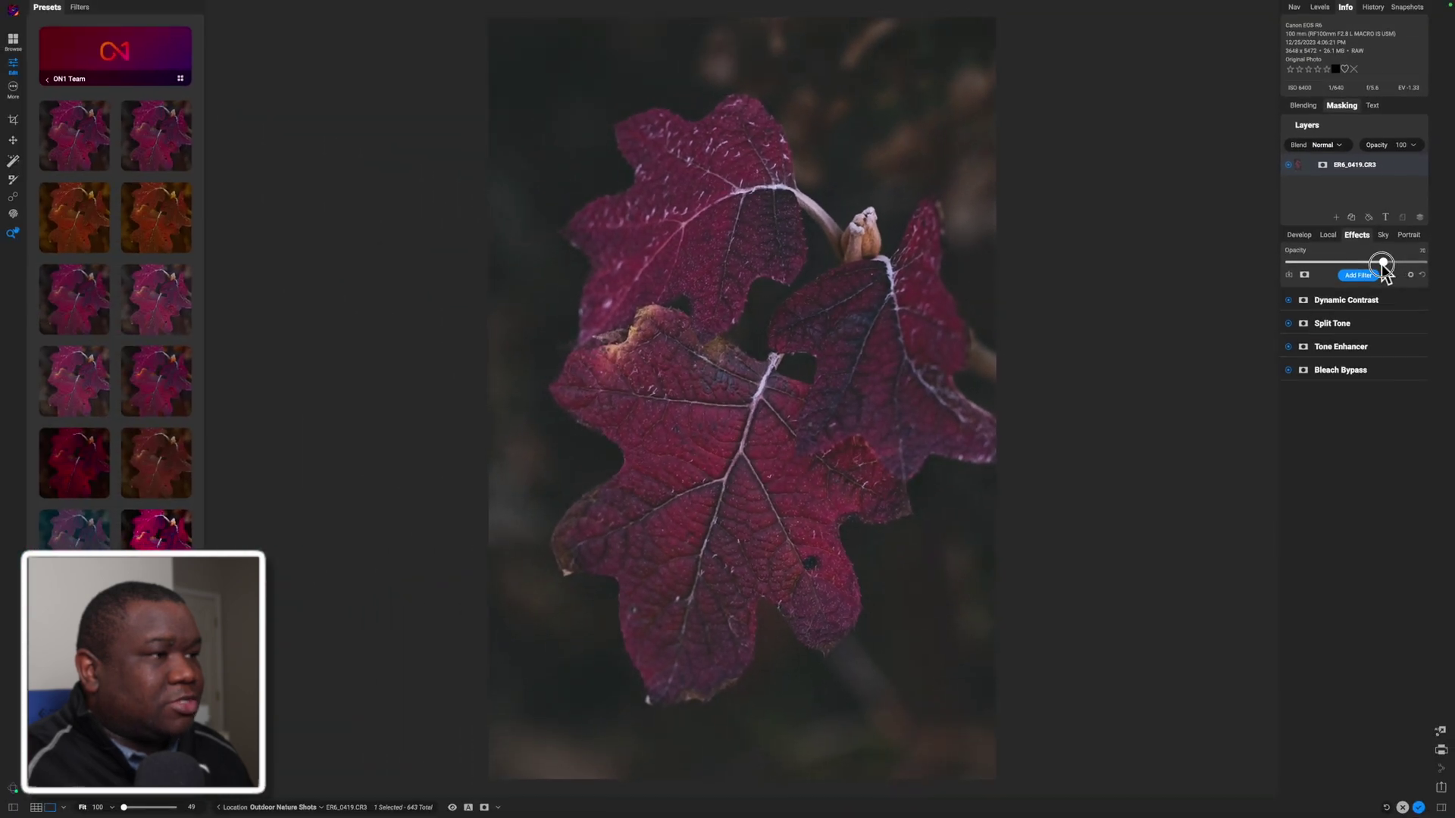
{"action": "left_click_drag", "start_coordinate": [1383, 266], "coordinate": [1348, 265]}
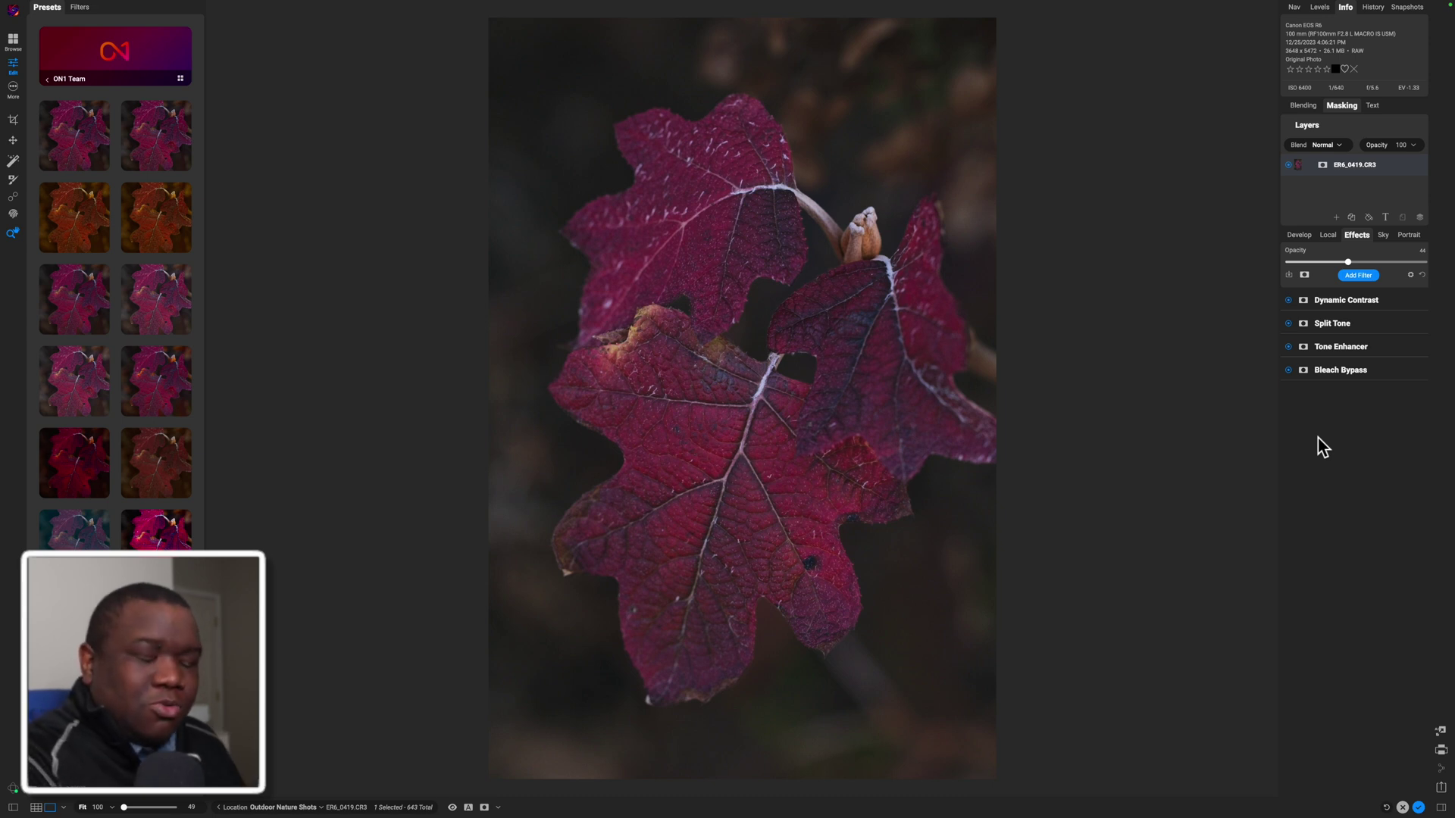
{"action": "key", "text": "backslash"}
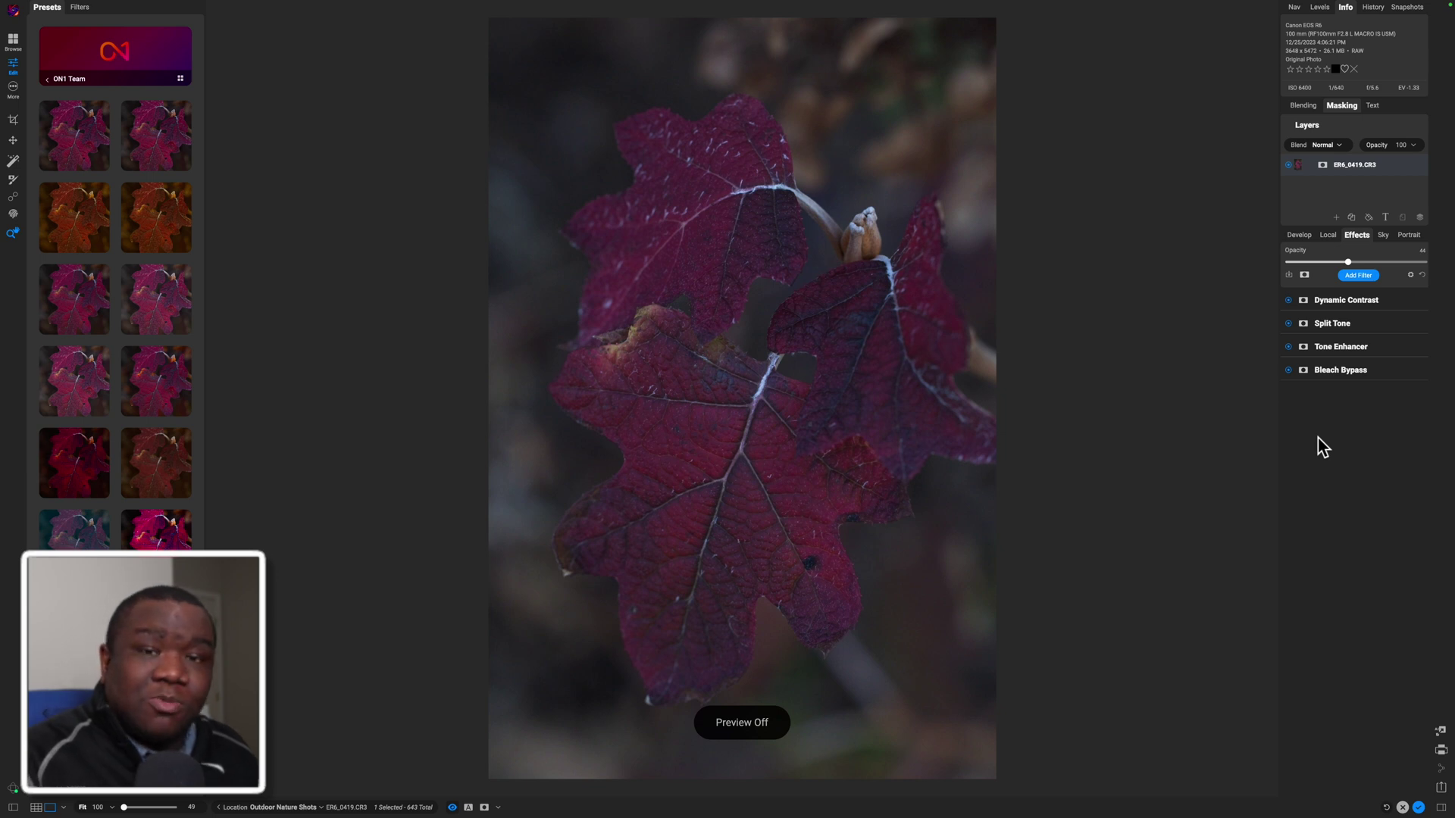
{"action": "key", "text": "backslash"}
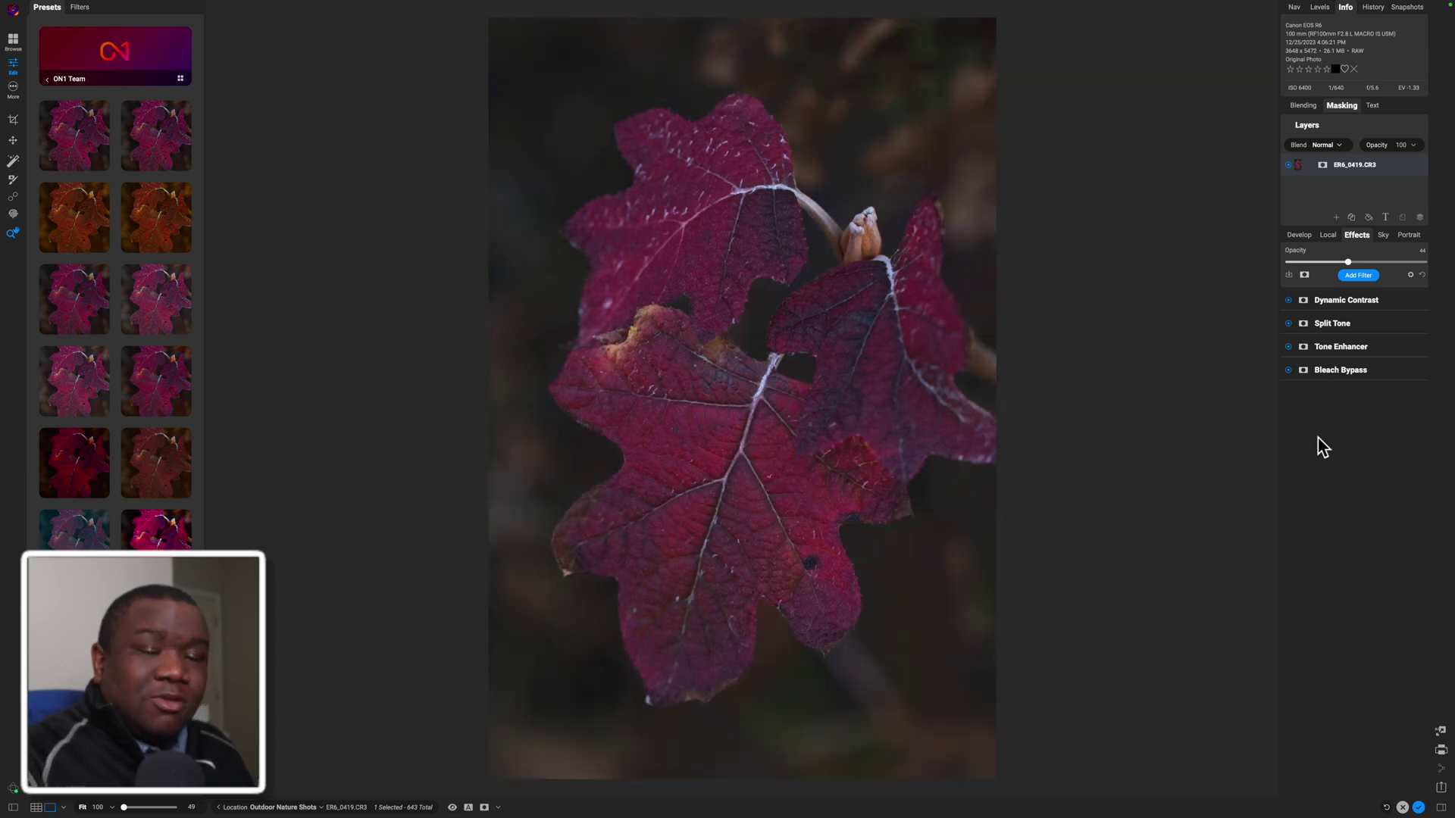